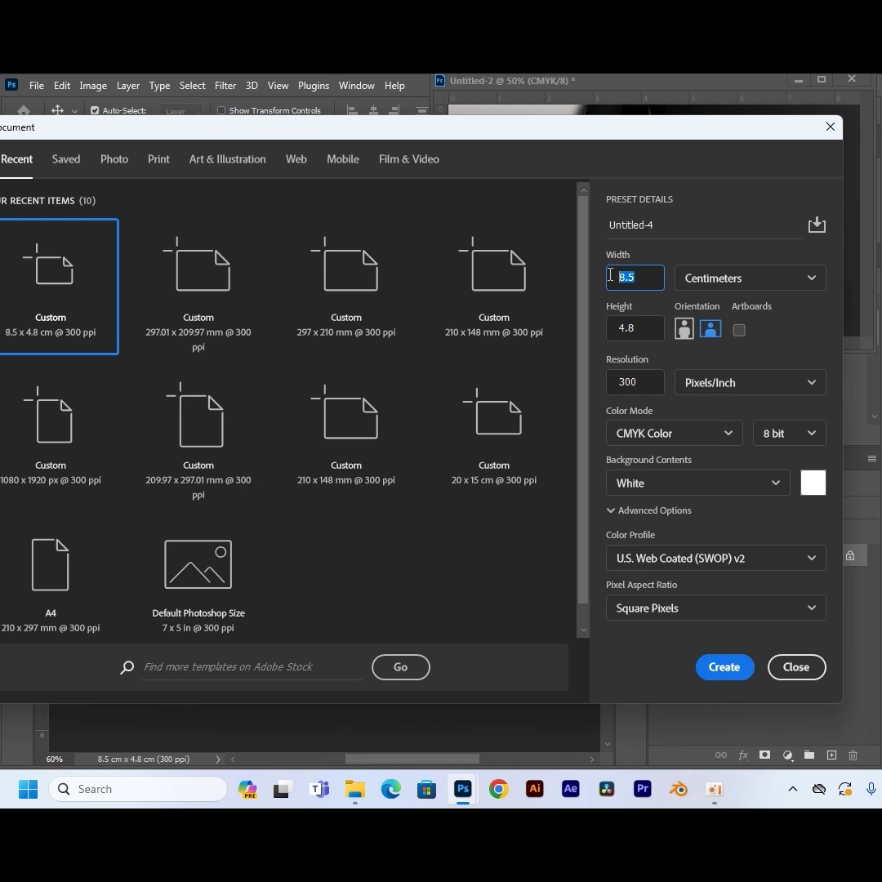
# Step: Examine the width, height and resolution in the new document settings and close the dialog without creating a document
pyautogui.moveTo(649, 333); pyautogui.dragTo(608, 332)
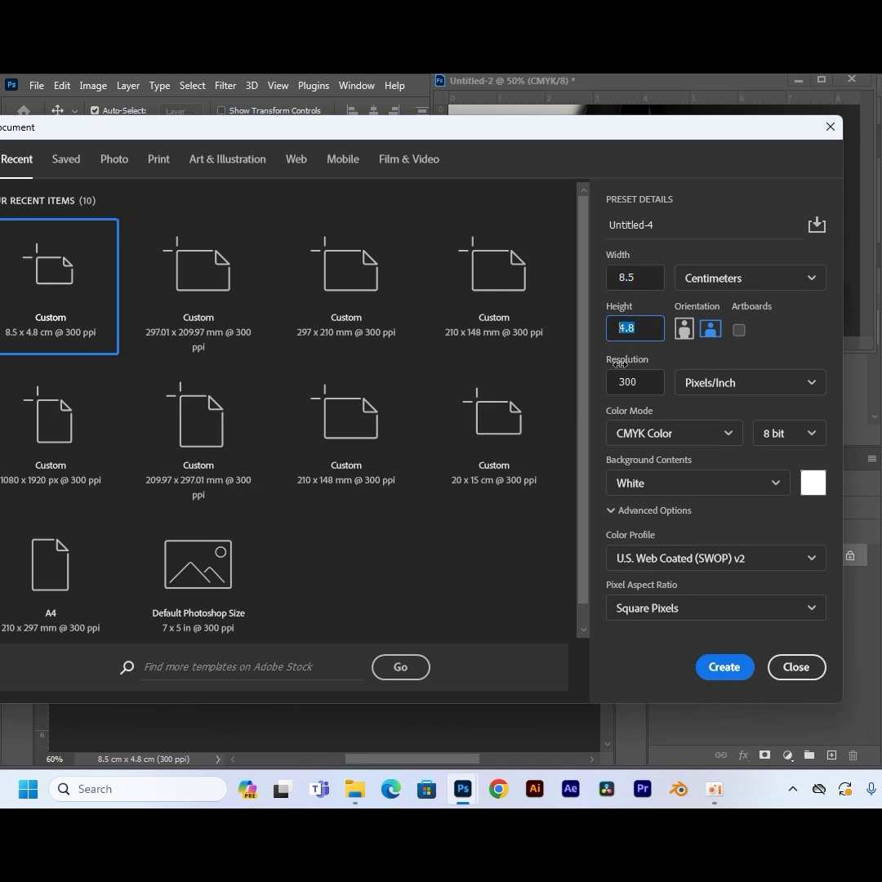
pyautogui.moveTo(647, 382); pyautogui.dragTo(604, 387)
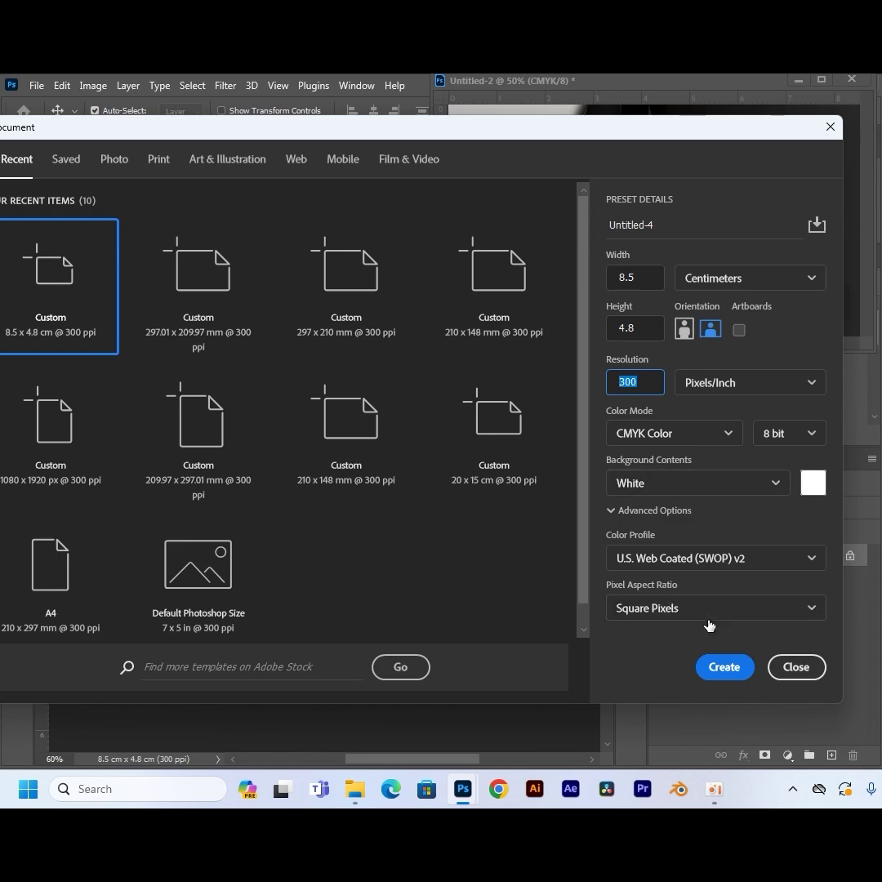
pyautogui.click(796, 667)
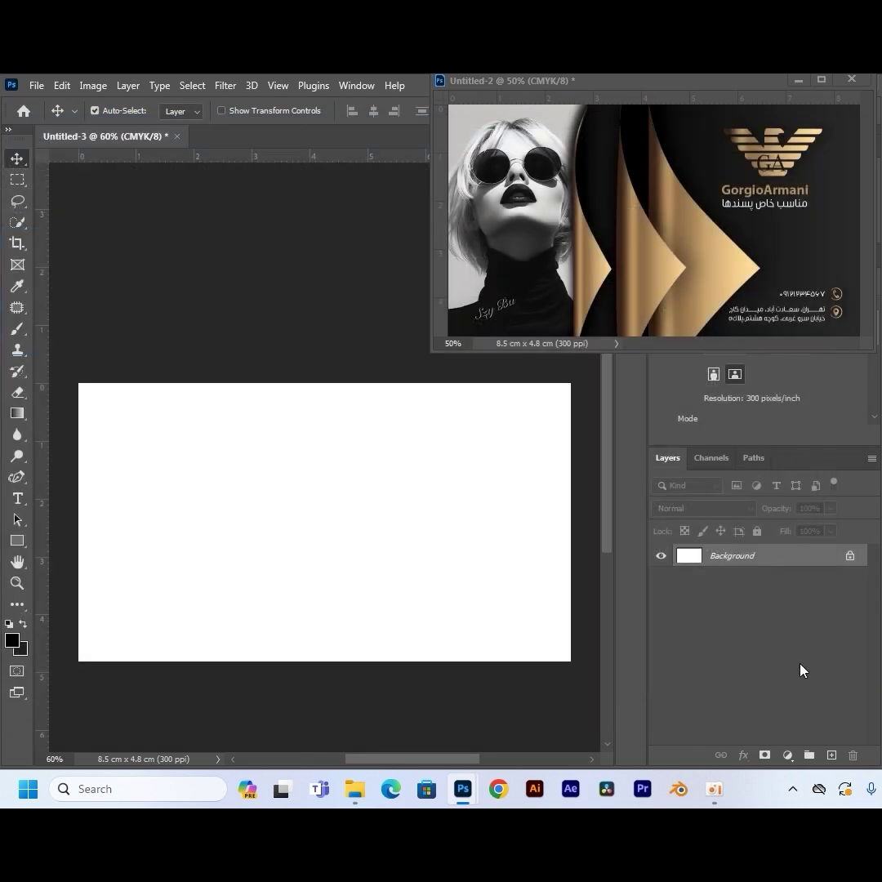
# Step: Draw a black rectangle about 538 px wide over the right half of the card, with no stroke
pyautogui.click(17, 543)
pyautogui.moveTo(315, 372); pyautogui.dragTo(578, 677)
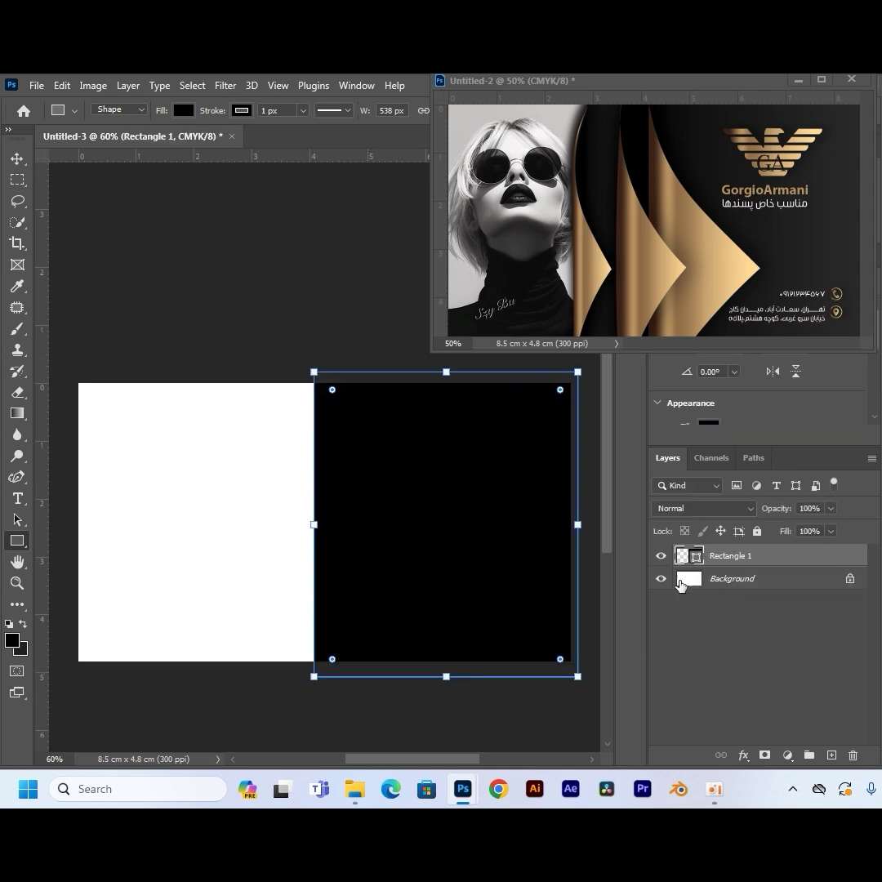
pyautogui.click(707, 425)
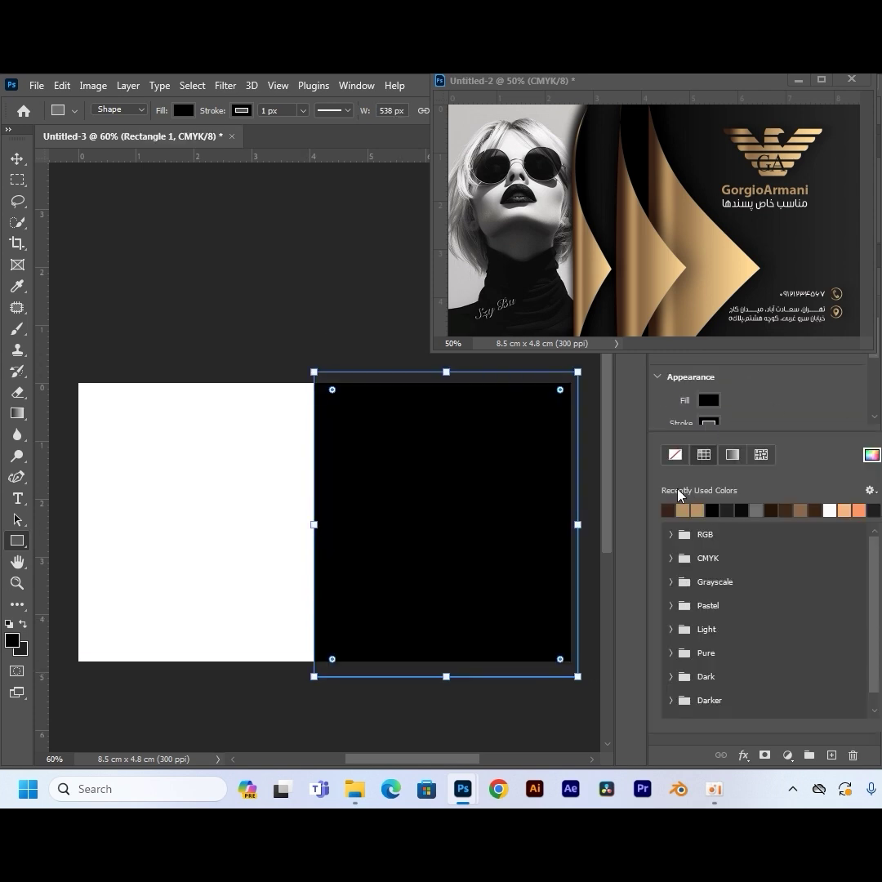
pyautogui.click(675, 454)
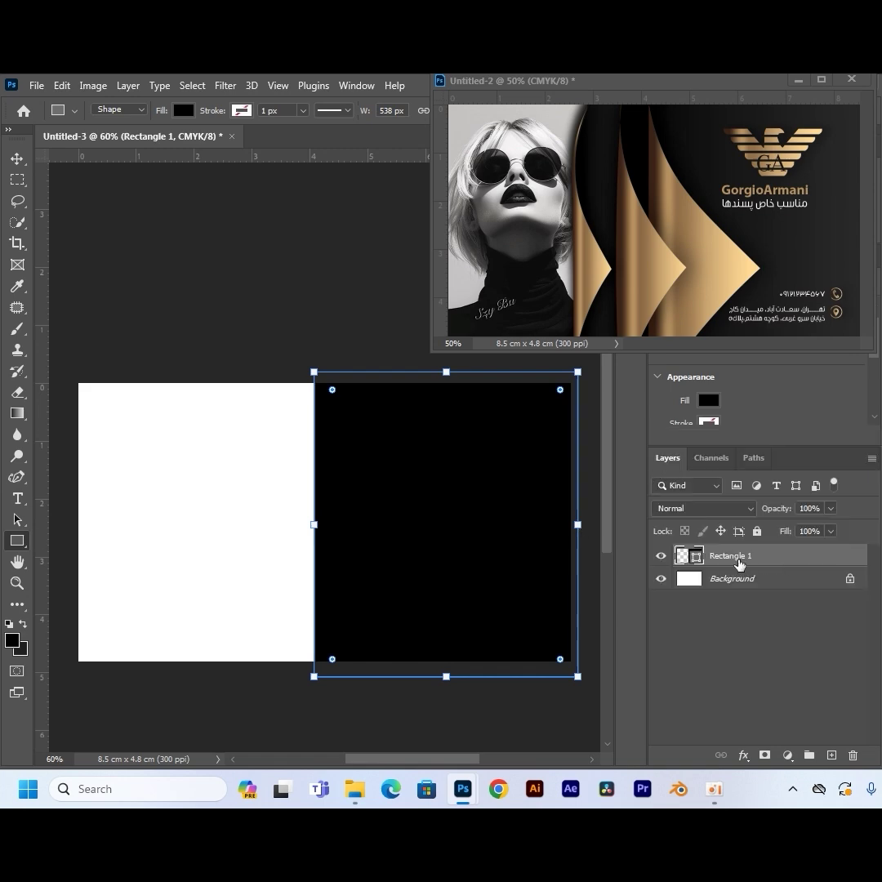
# Step: Add a default Gradient Overlay to the rectangle, recoloured from black to dark grey using colours sampled from the reference card
pyautogui.doubleClick(798, 564)
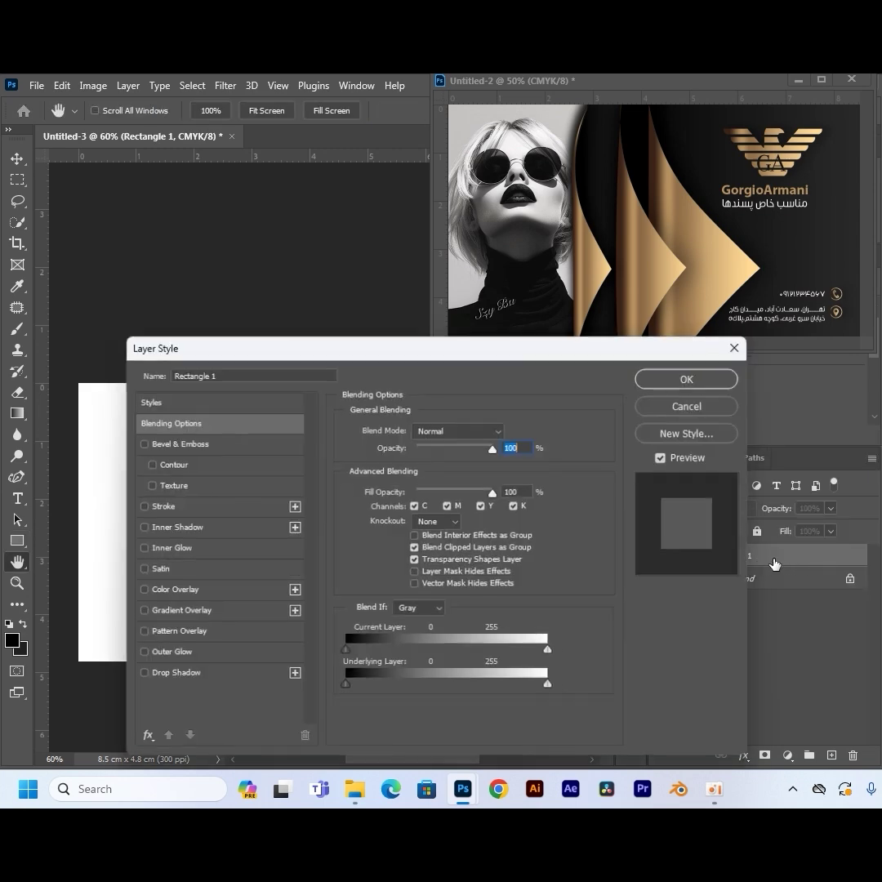
pyautogui.click(169, 614)
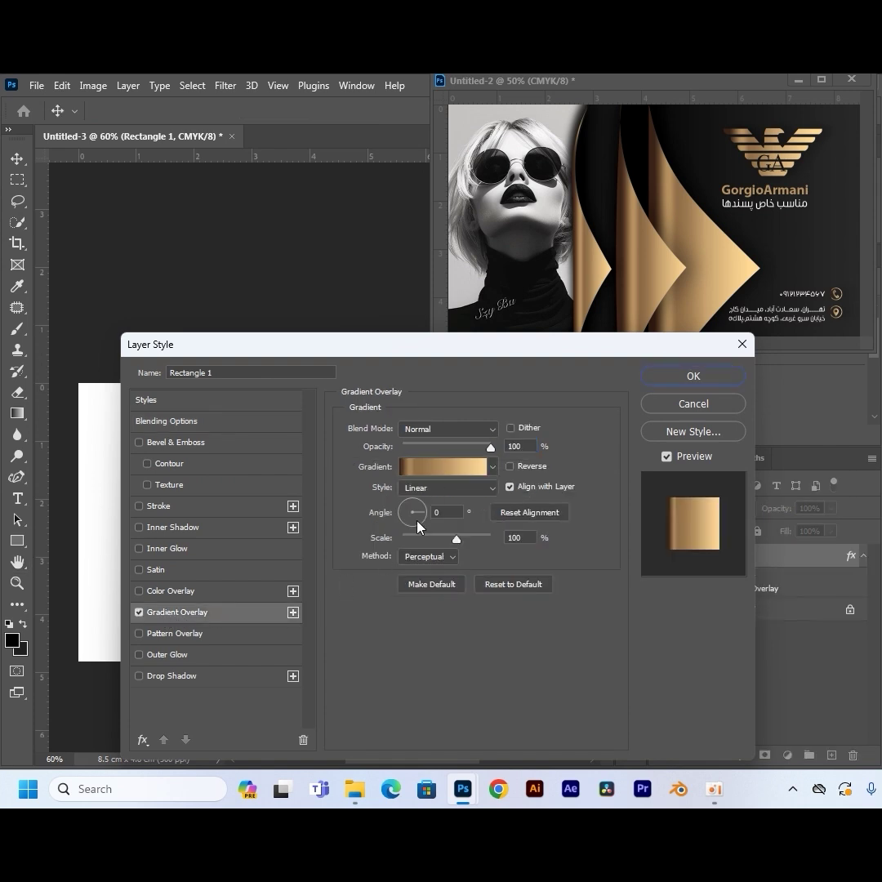
pyautogui.click(513, 585)
pyautogui.click(428, 471)
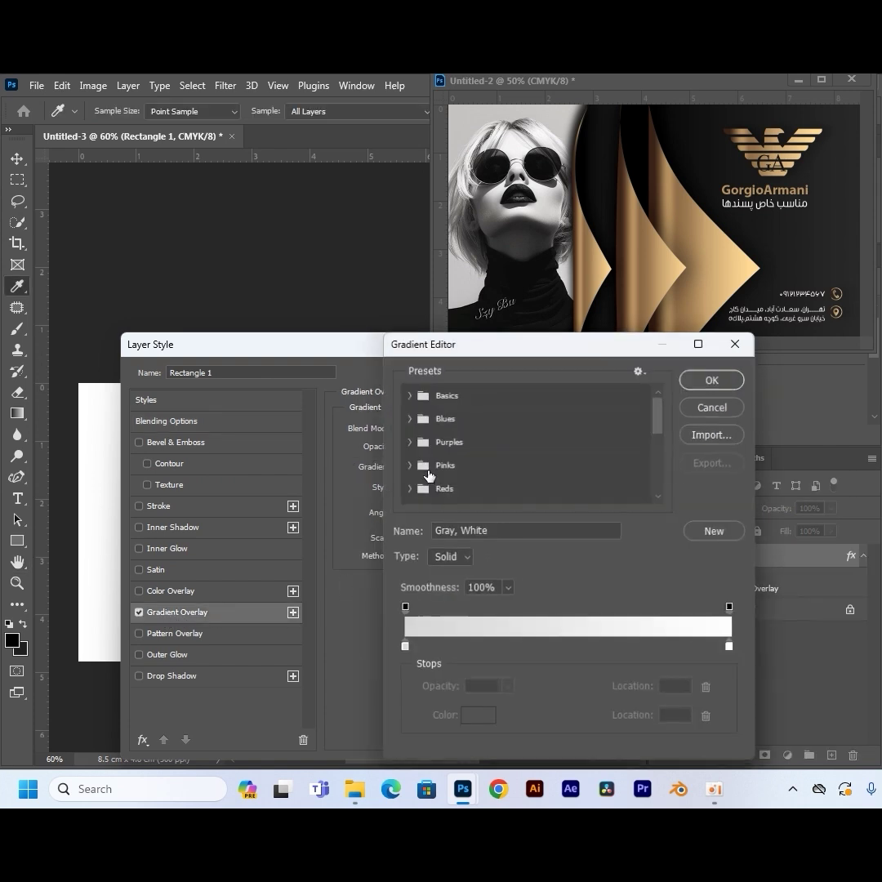
pyautogui.click(403, 647)
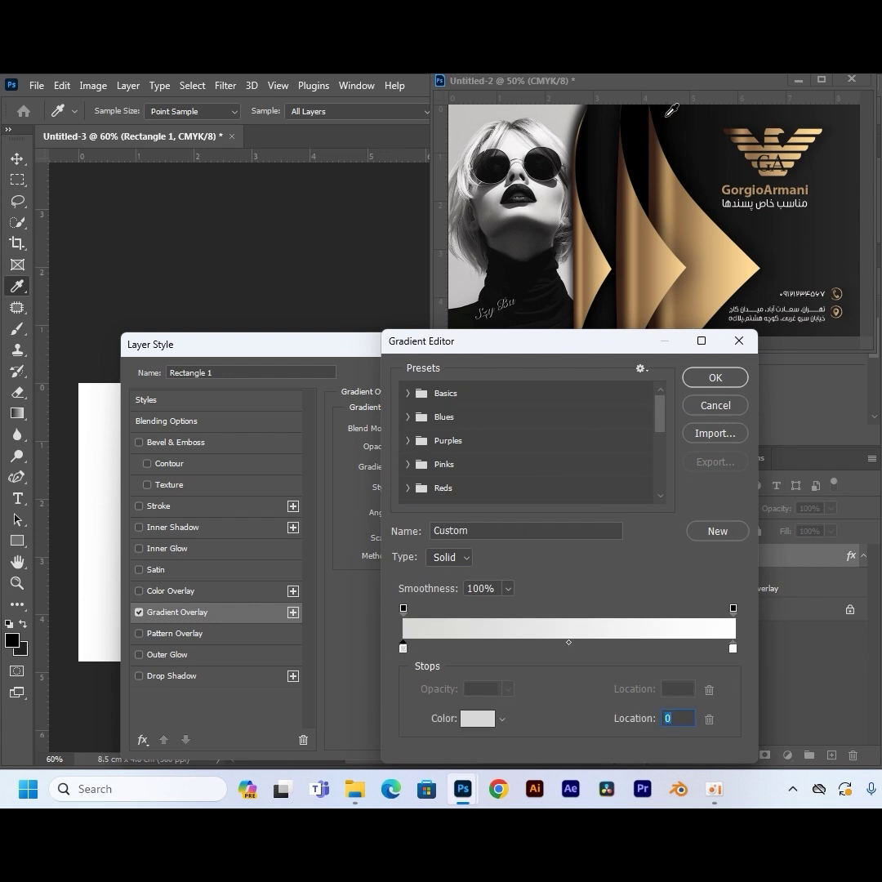
pyautogui.click(580, 261)
pyautogui.click(733, 648)
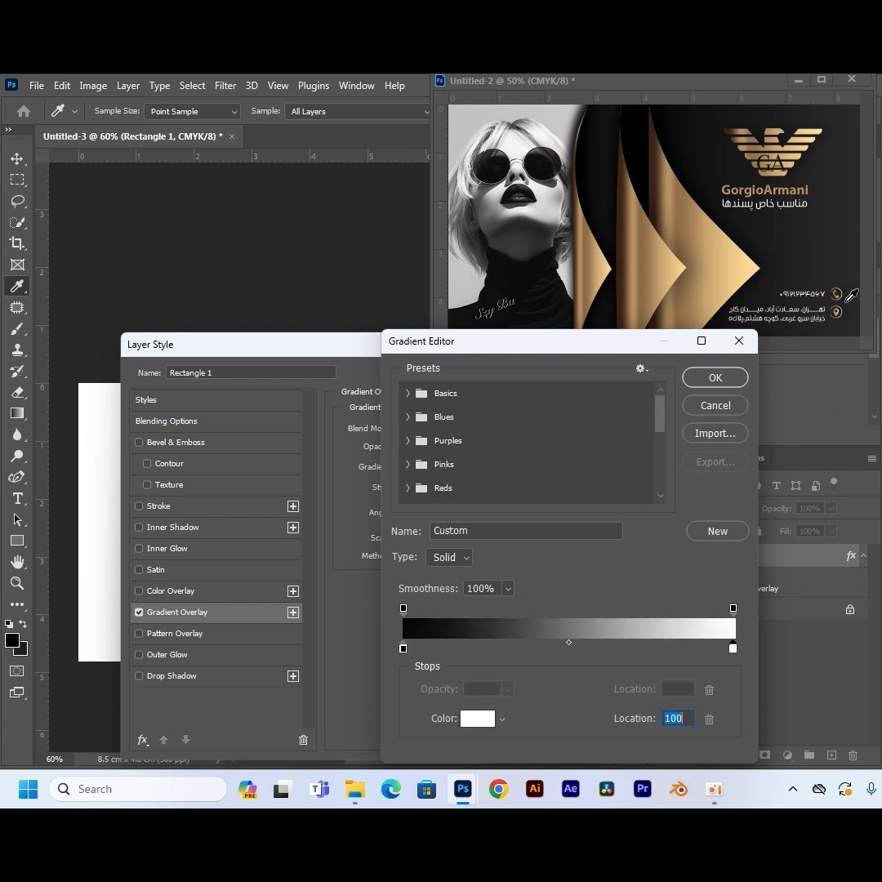
pyautogui.click(707, 236)
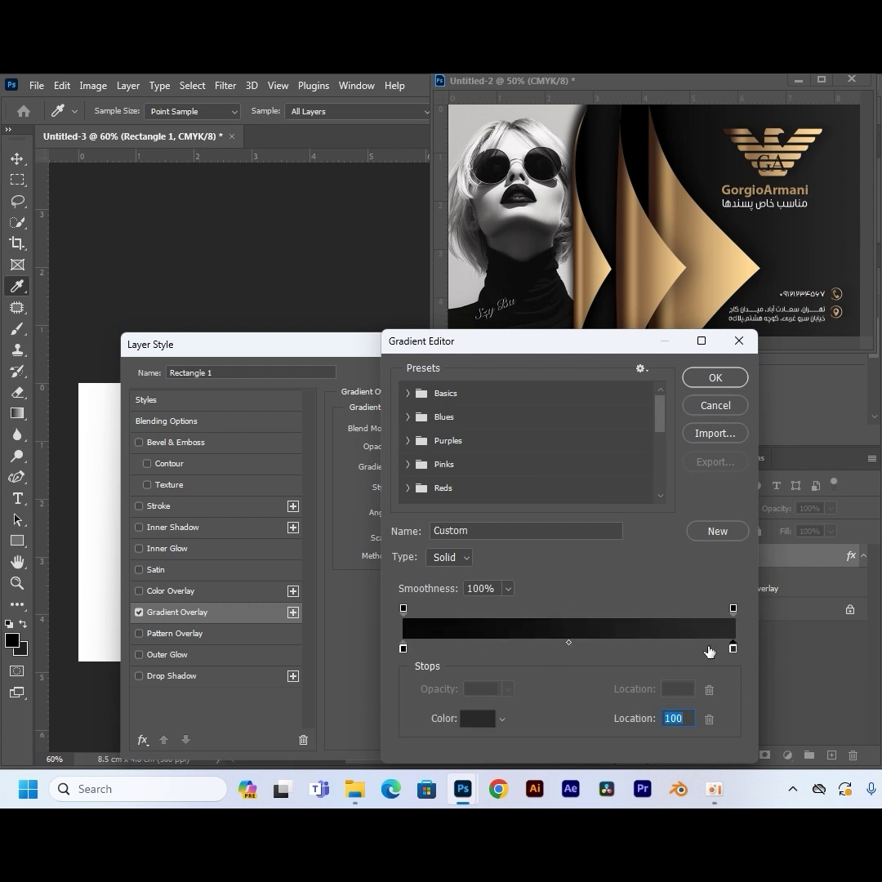
pyautogui.click(729, 378)
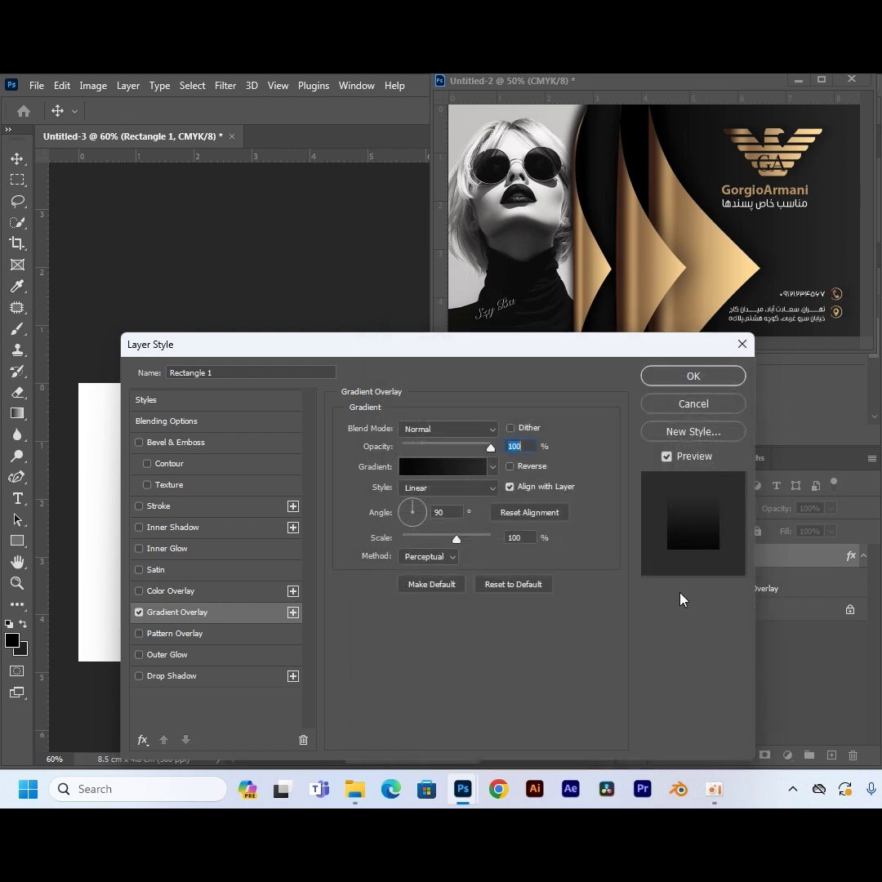
# Step: Set the rectangle's gradient overlay angle to 0° and apply the layer style
pyautogui.doubleClick(449, 510)
pyautogui.write('0')
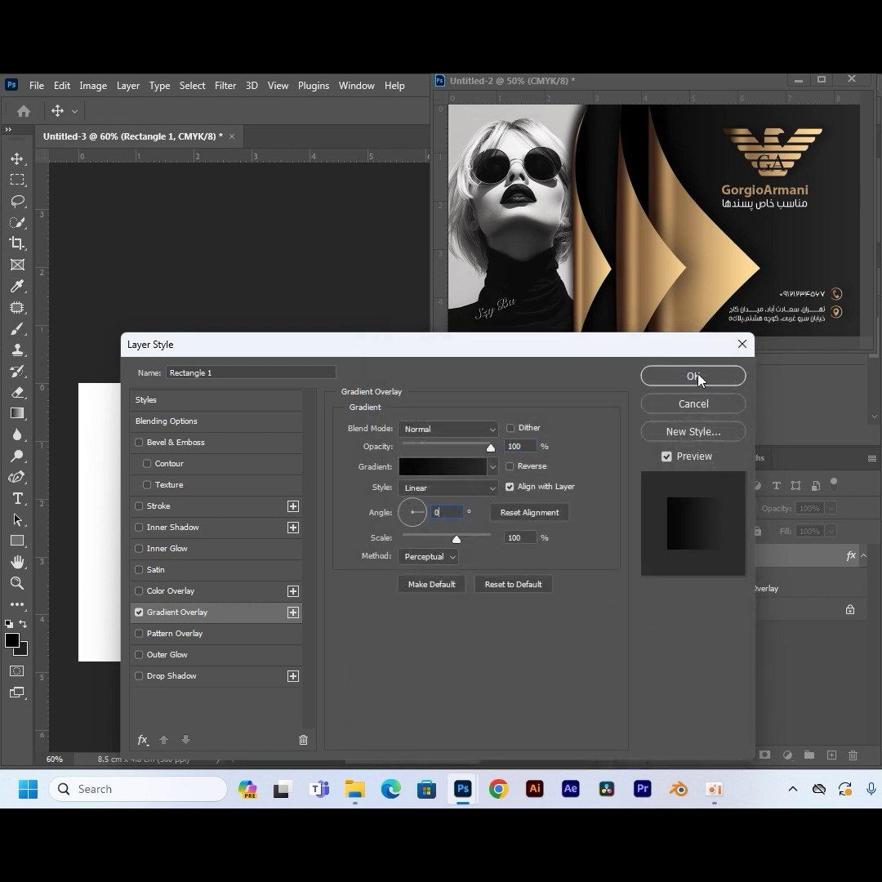
pyautogui.click(702, 381)
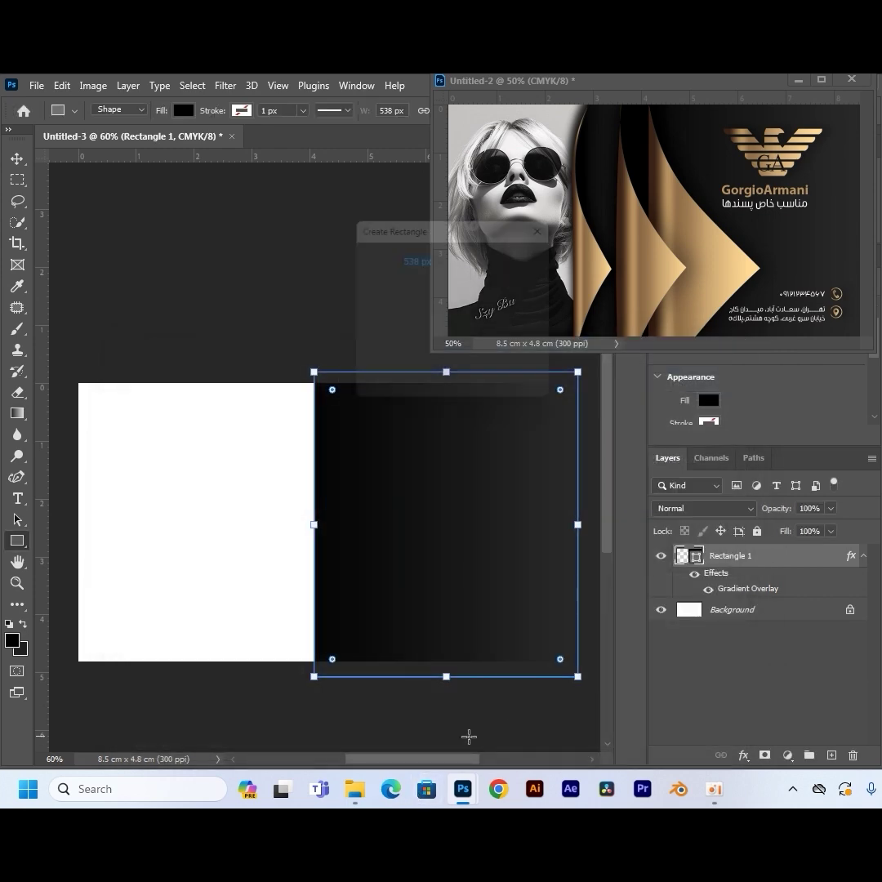
# Step: Add two empty layers above the rectangle
pyautogui.press('v')
pyautogui.click(831, 755)
pyautogui.click(831, 756)
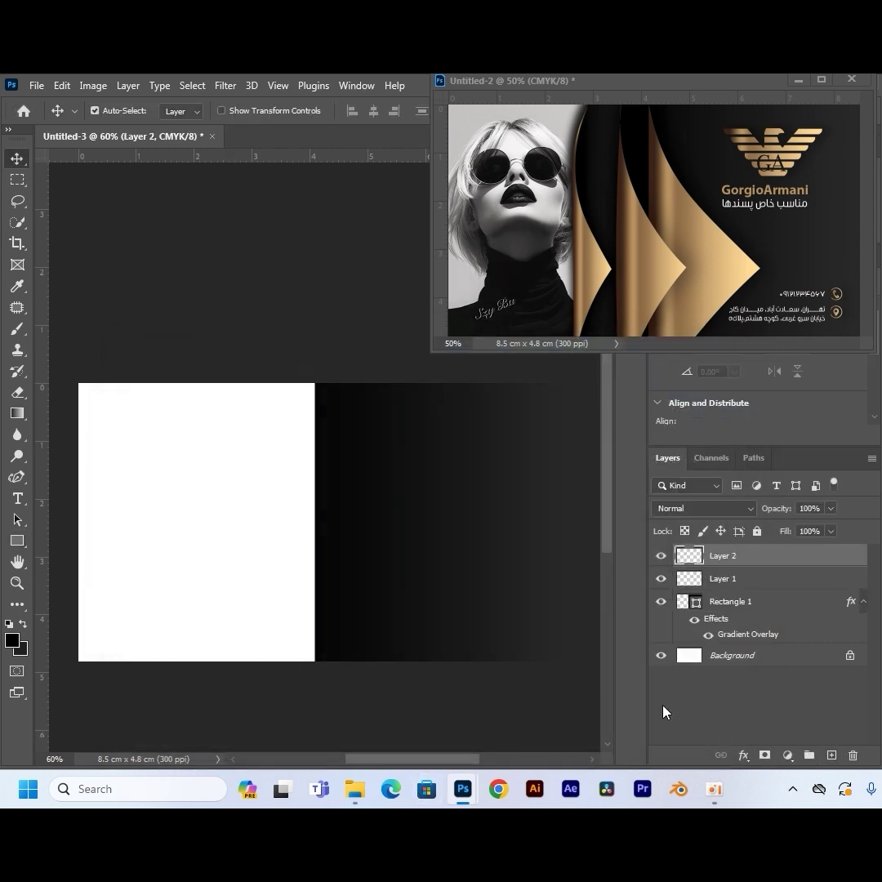
# Step: Draw a closed arrowhead-like Pen path from the rectangle's left edge, pointing right at about two thirds of the card's height
pyautogui.moveTo(18, 476); pyautogui.dragTo(90, 476)
pyautogui.click(315, 380)
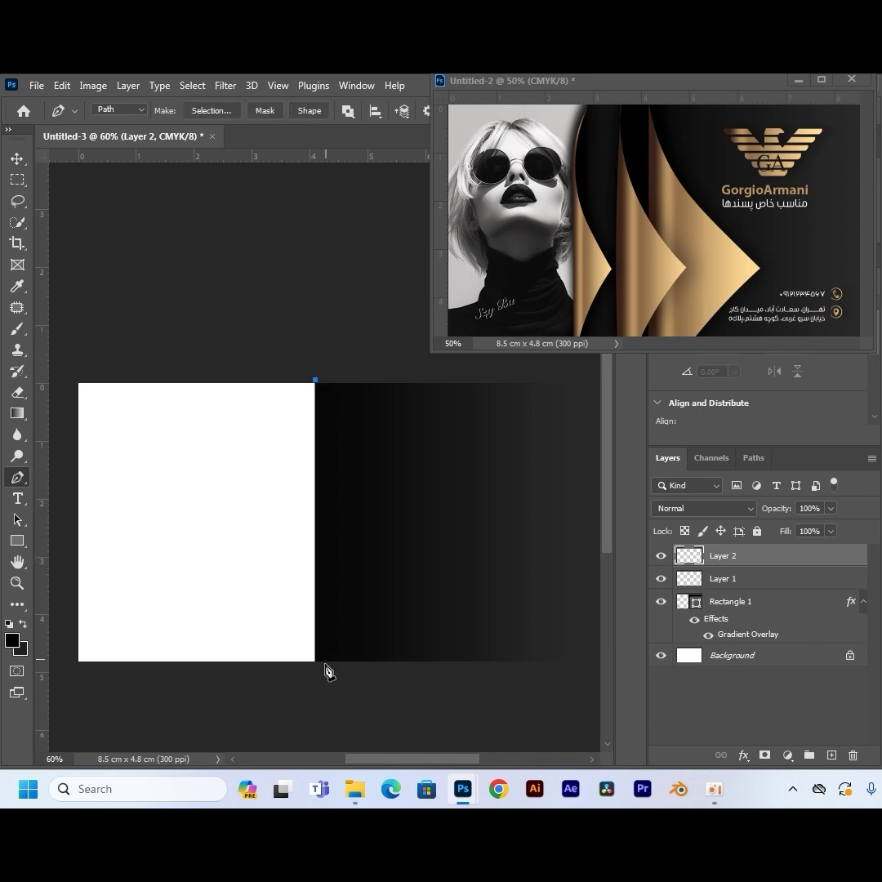
pyautogui.moveTo(316, 668); pyautogui.dragTo(367, 668)
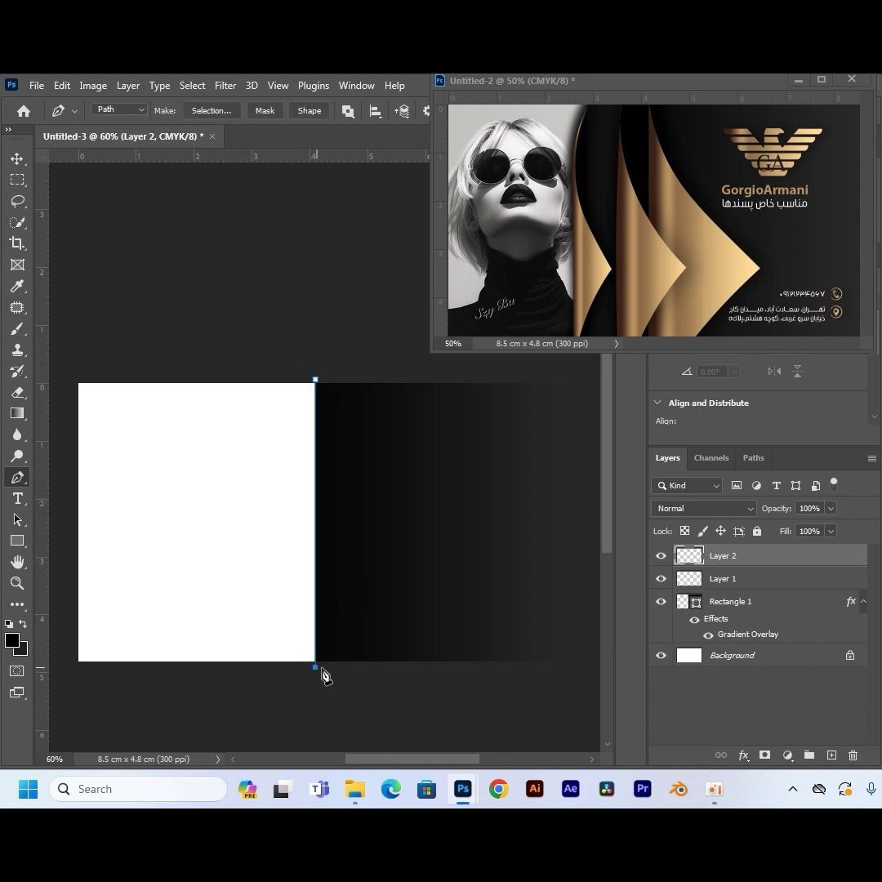
pyautogui.click(446, 564)
pyautogui.click(315, 380)
# Step: Bend the path's two slanted edges into curves with the Curvature Pen tool and convert the path to a selection
pyautogui.moveTo(18, 477); pyautogui.dragTo(96, 514)
pyautogui.moveTo(359, 439); pyautogui.dragTo(327, 416)
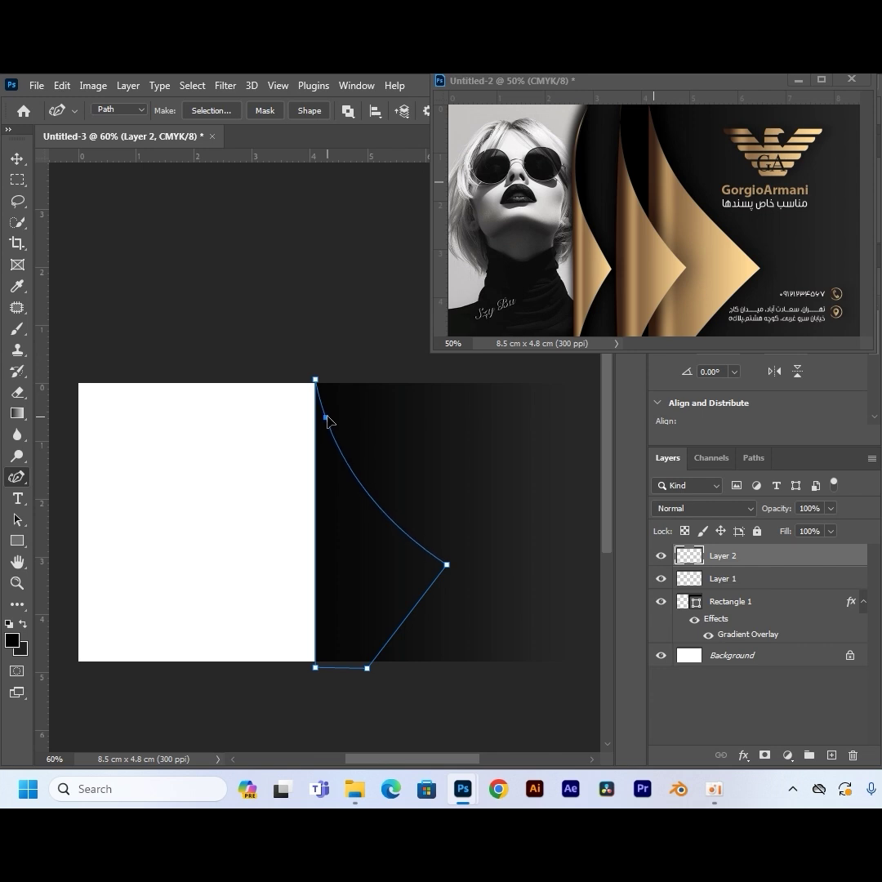
pyautogui.click(409, 613)
pyautogui.moveTo(410, 618); pyautogui.dragTo(408, 618)
pyautogui.hotkey('ctrl', 'Return')
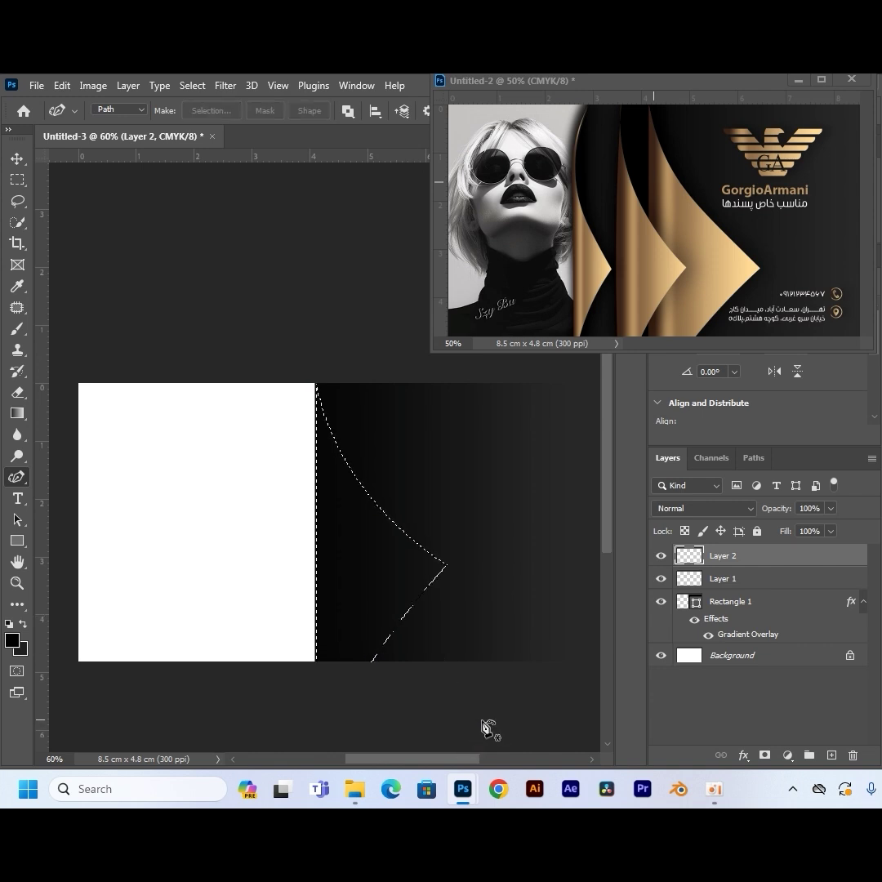
# Step: Choose red as the foreground colour, fill the selection with it on Layer 2, and deselect
pyautogui.click(12, 640)
pyautogui.click(606, 518)
pyautogui.click(822, 478)
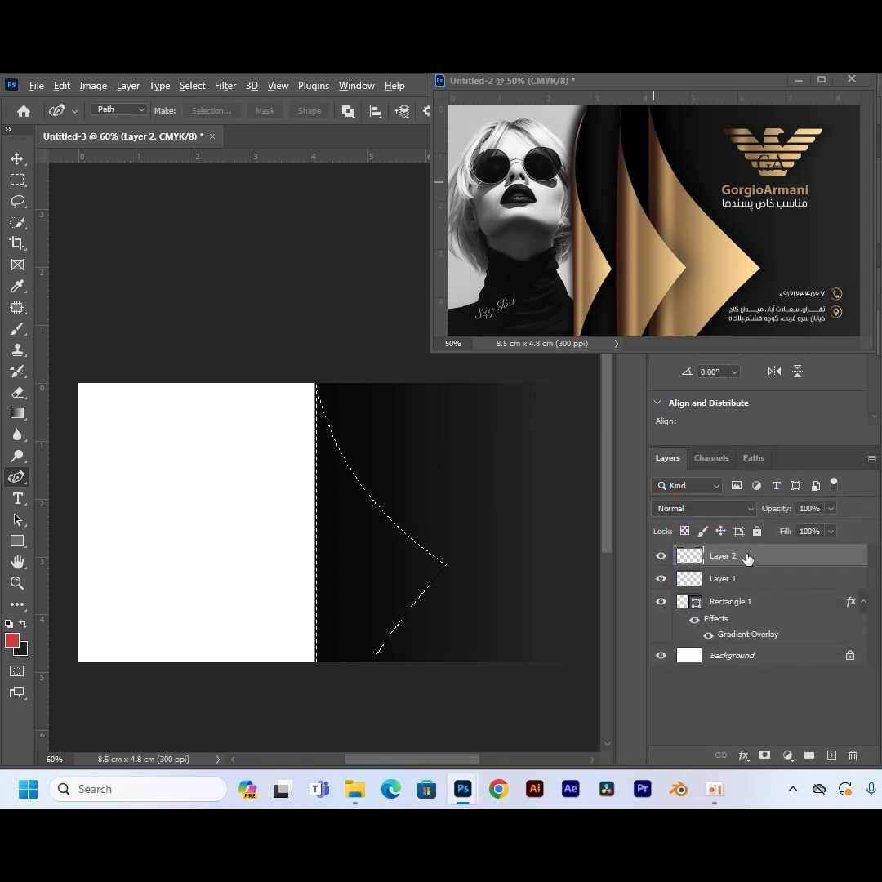
pyautogui.hotkey('alt', 'BackSpace')
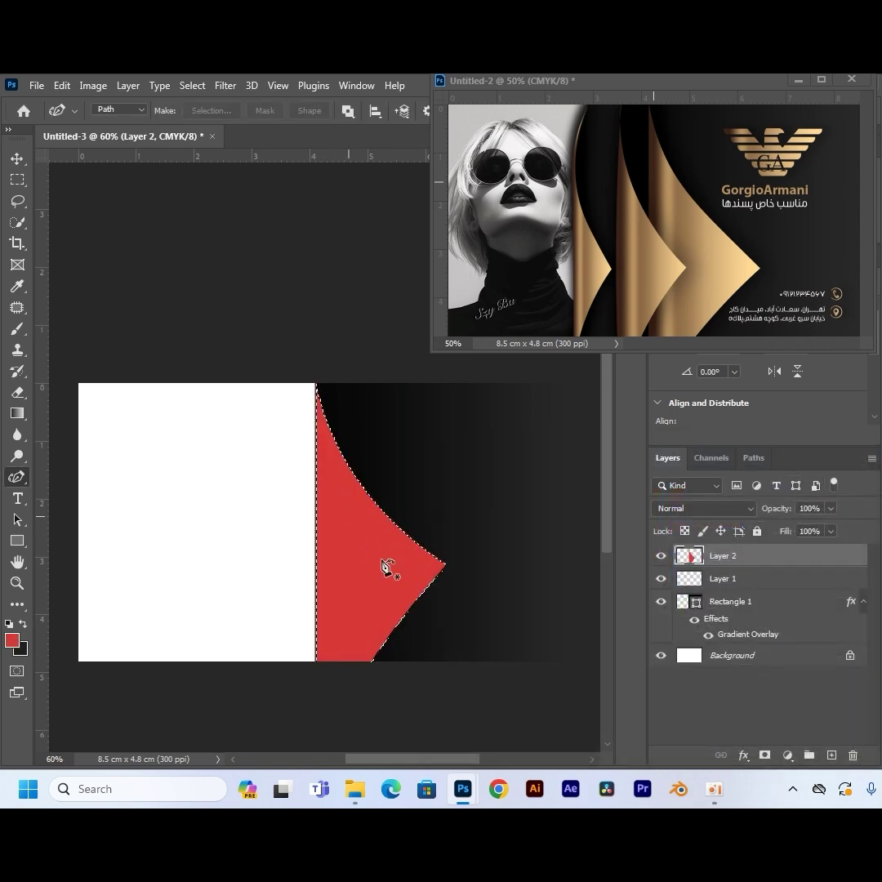
pyautogui.hotkey('ctrl', 'd')
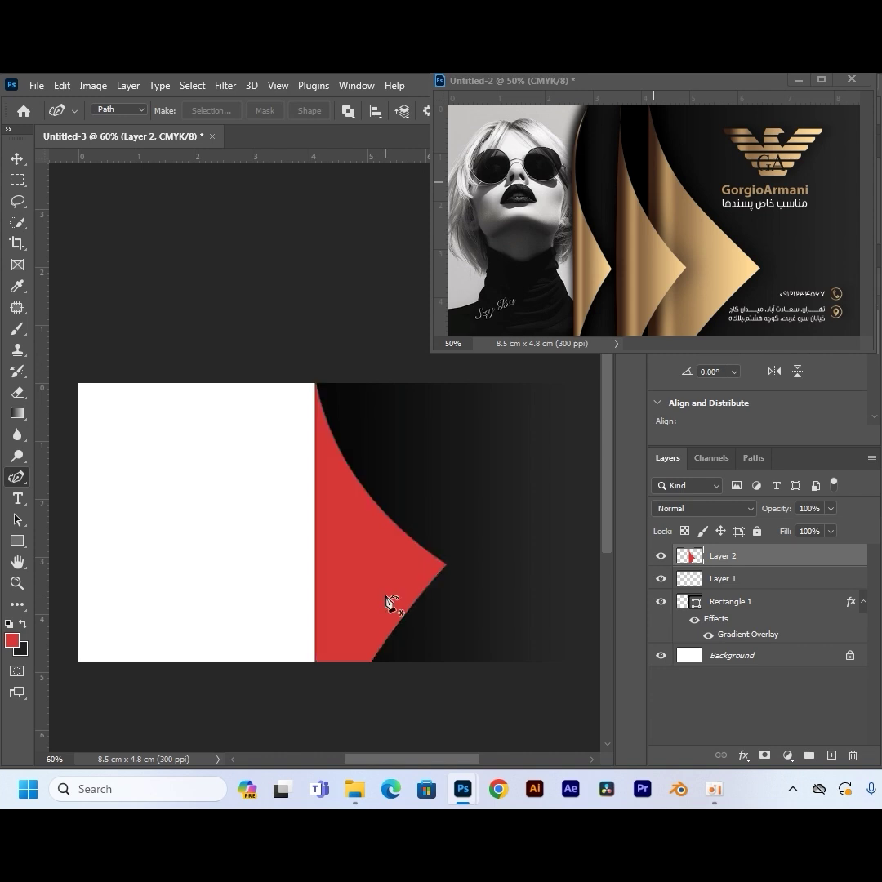
pyautogui.click(16, 157)
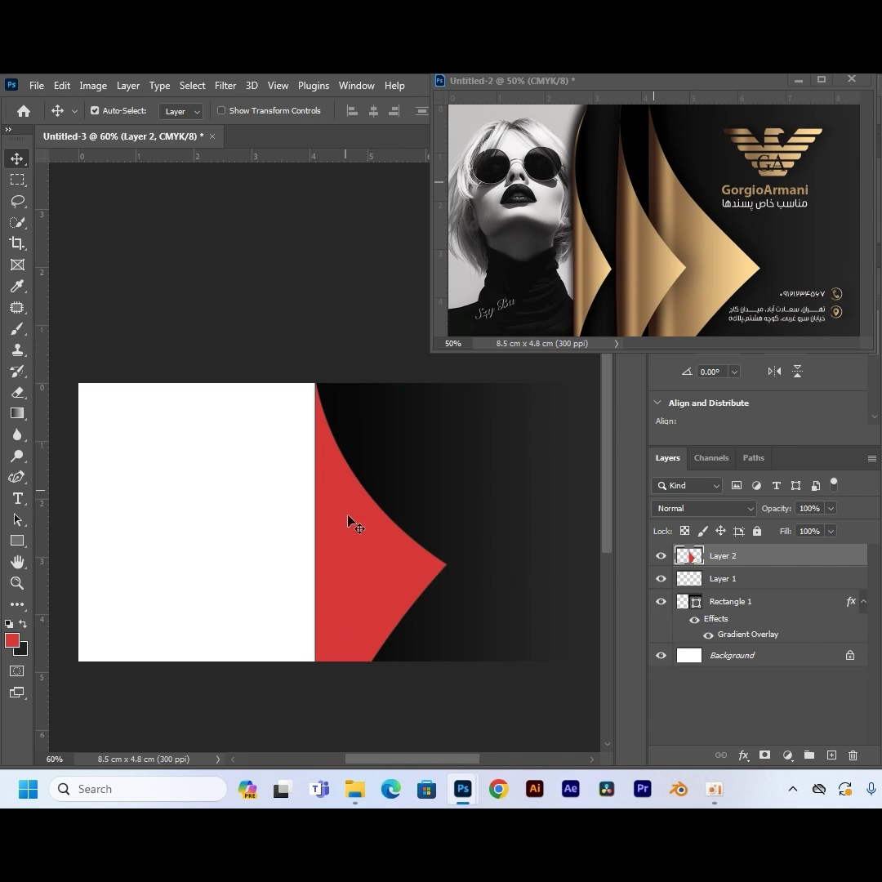
# Step: Add a Gradient Overlay to Layer 2 and insert two extra gradient colour stops at about 14% and 26%
pyautogui.doubleClick(784, 561)
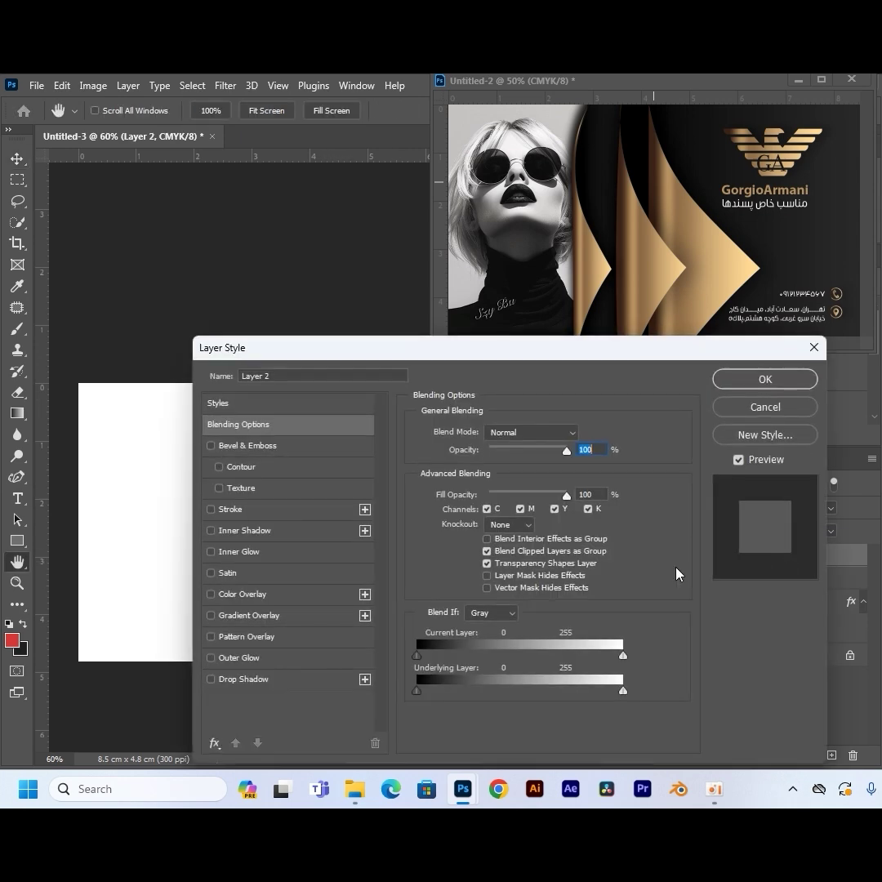
pyautogui.click(217, 619)
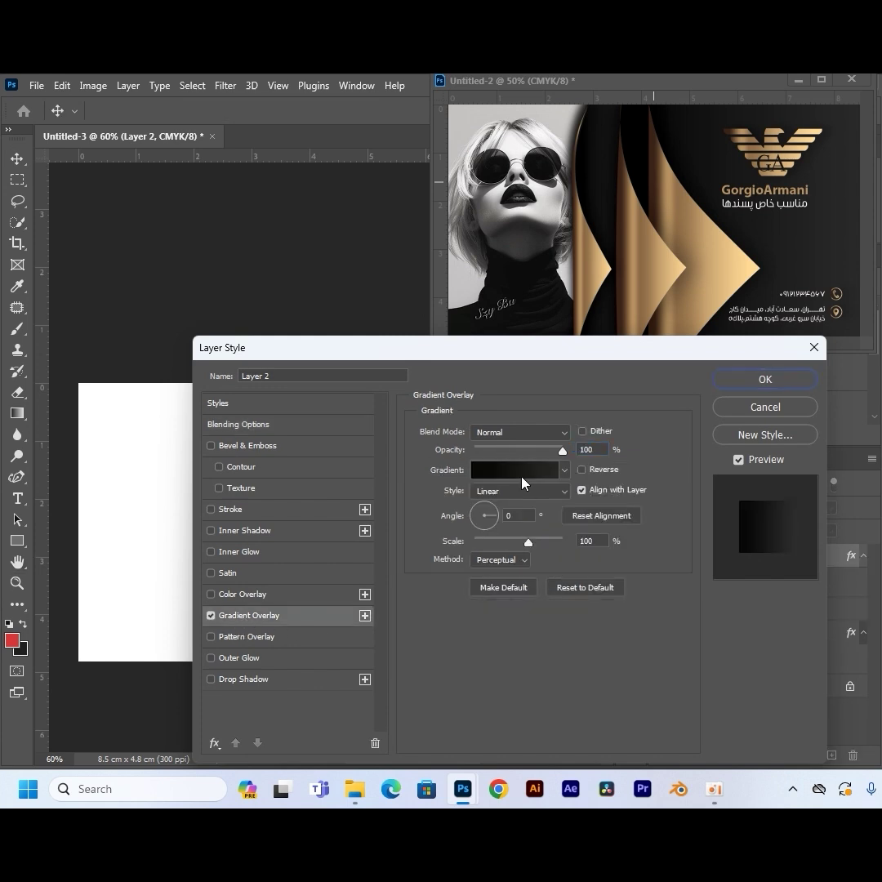
pyautogui.click(500, 477)
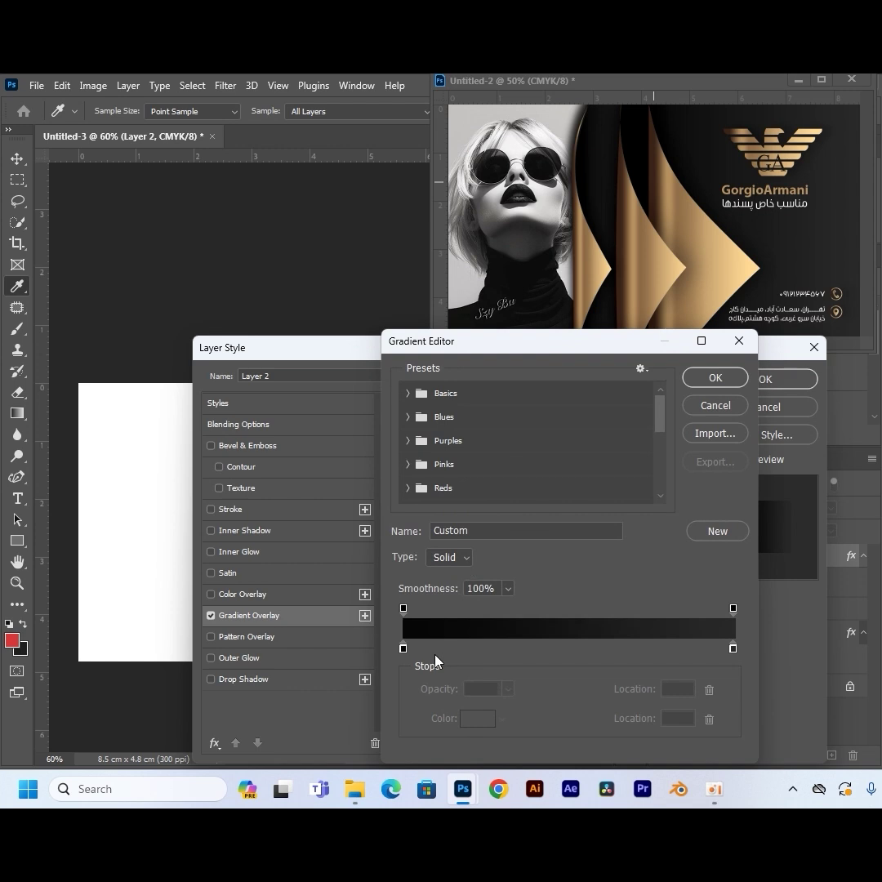
pyautogui.click(452, 646)
pyautogui.click(489, 647)
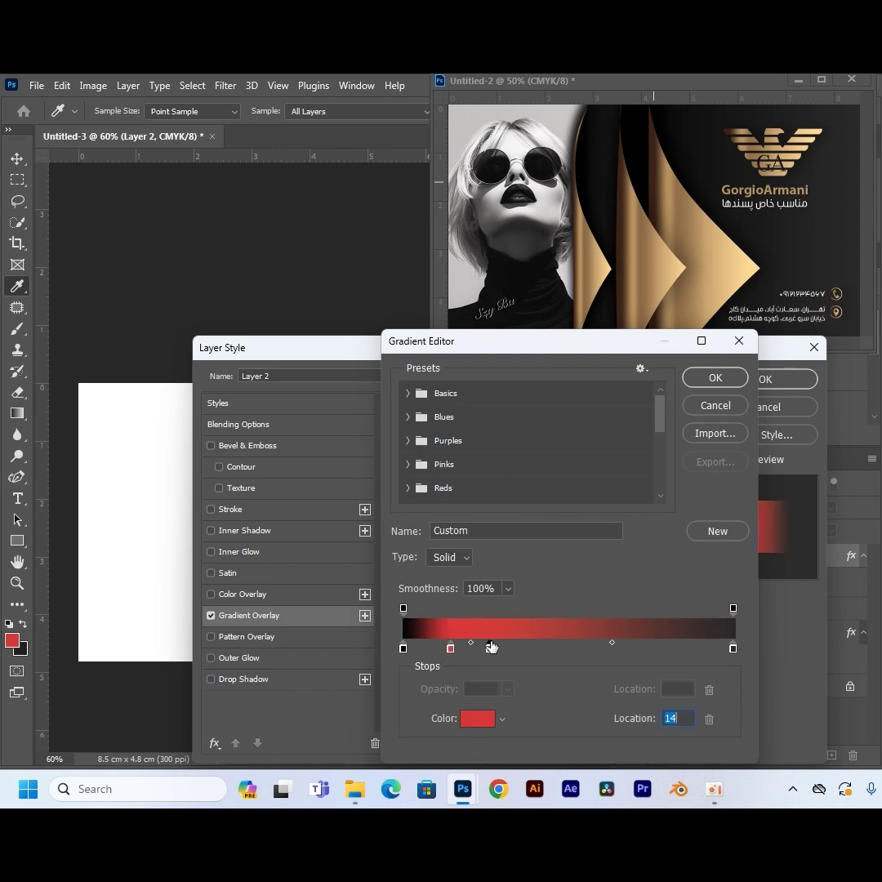
# Step: Colour the first three gradient stops dark brown, light bronze and darker bronze by sampling the reference card's gold shape
pyautogui.click(405, 649)
pyautogui.click(659, 169)
pyautogui.click(450, 647)
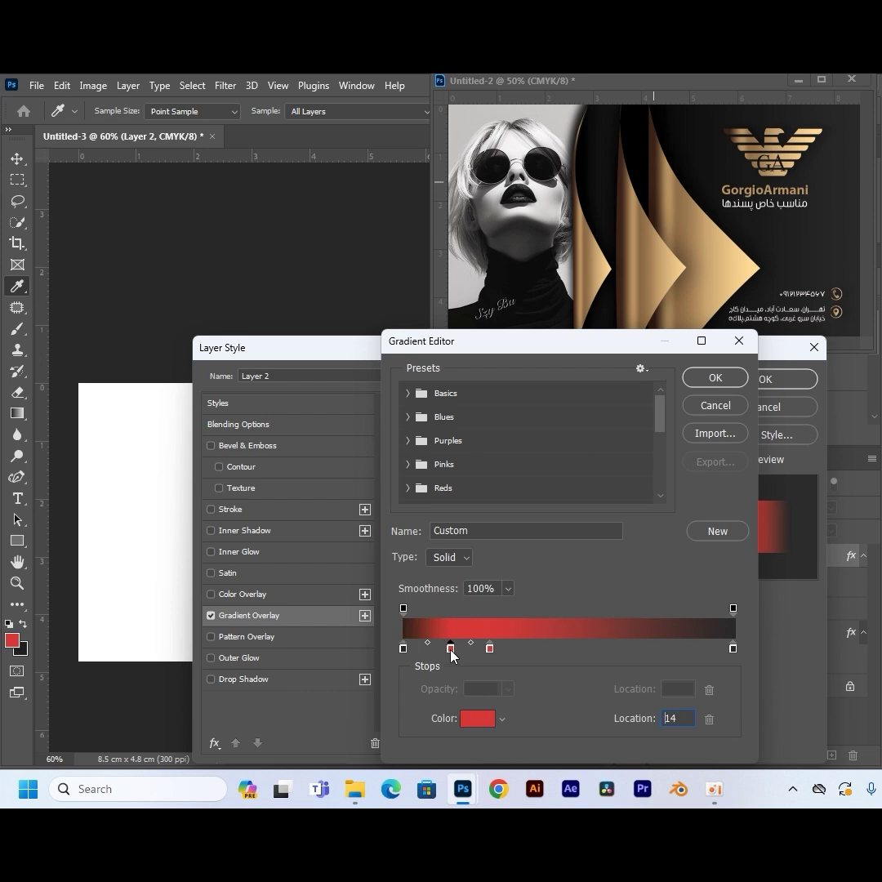
pyautogui.click(670, 201)
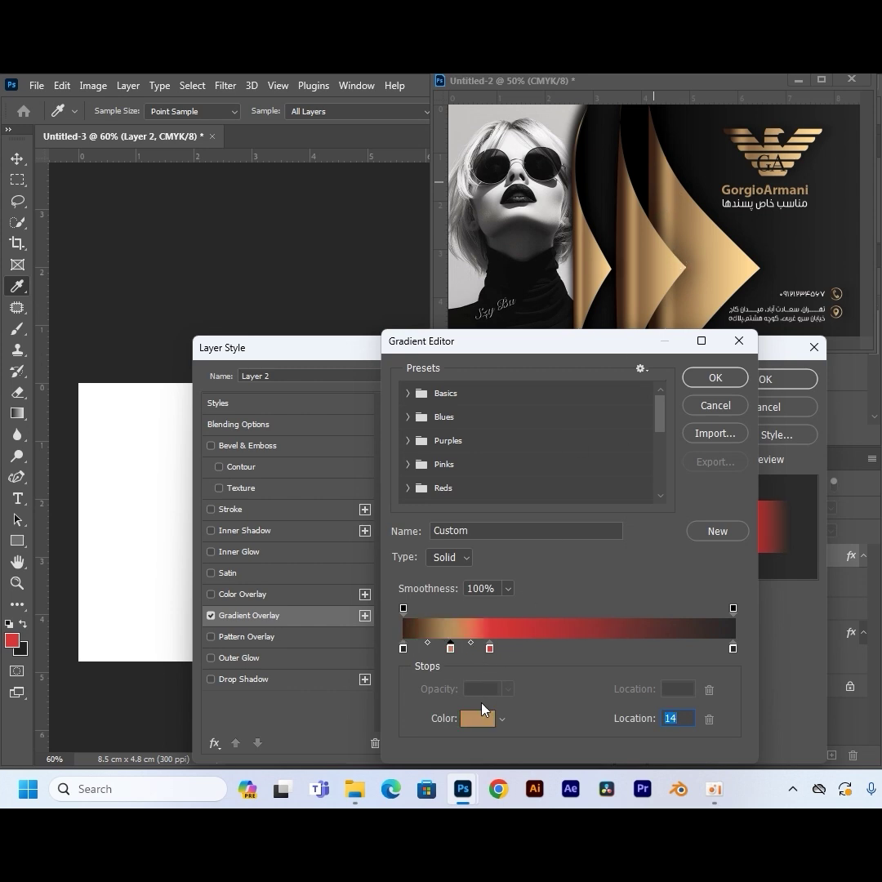
pyautogui.click(489, 647)
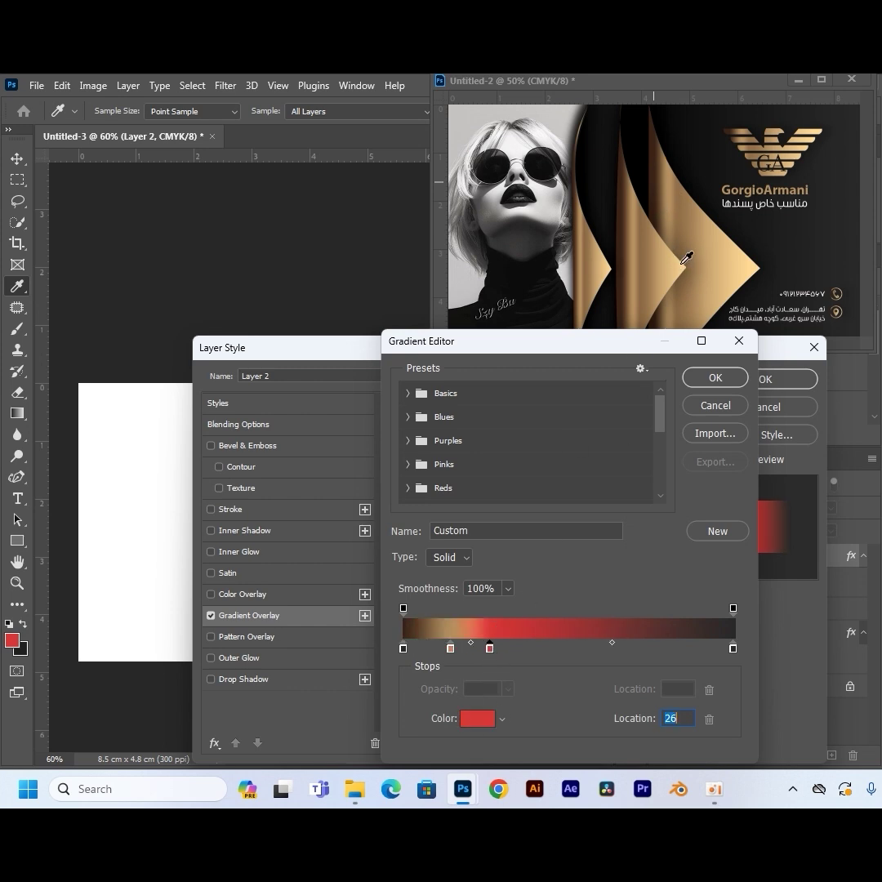
pyautogui.click(679, 200)
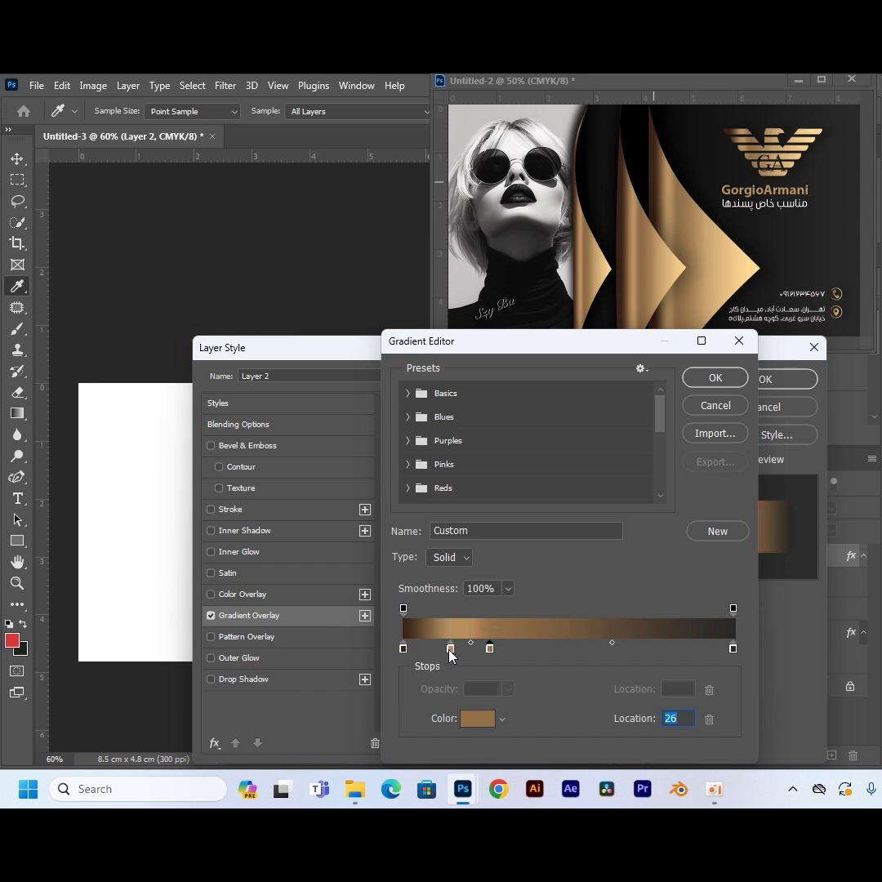
# Step: Set the gradient's end stop to the light gold ffda95 sampled from the reference card
pyautogui.click(733, 649)
pyautogui.click(480, 718)
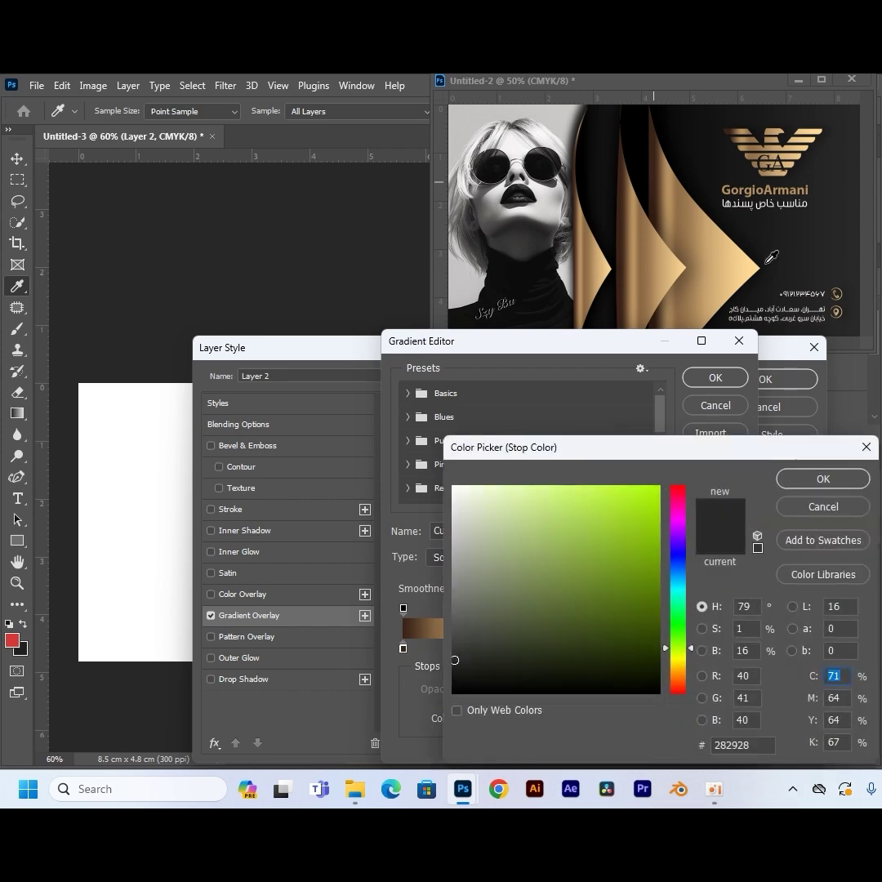
pyautogui.click(647, 218)
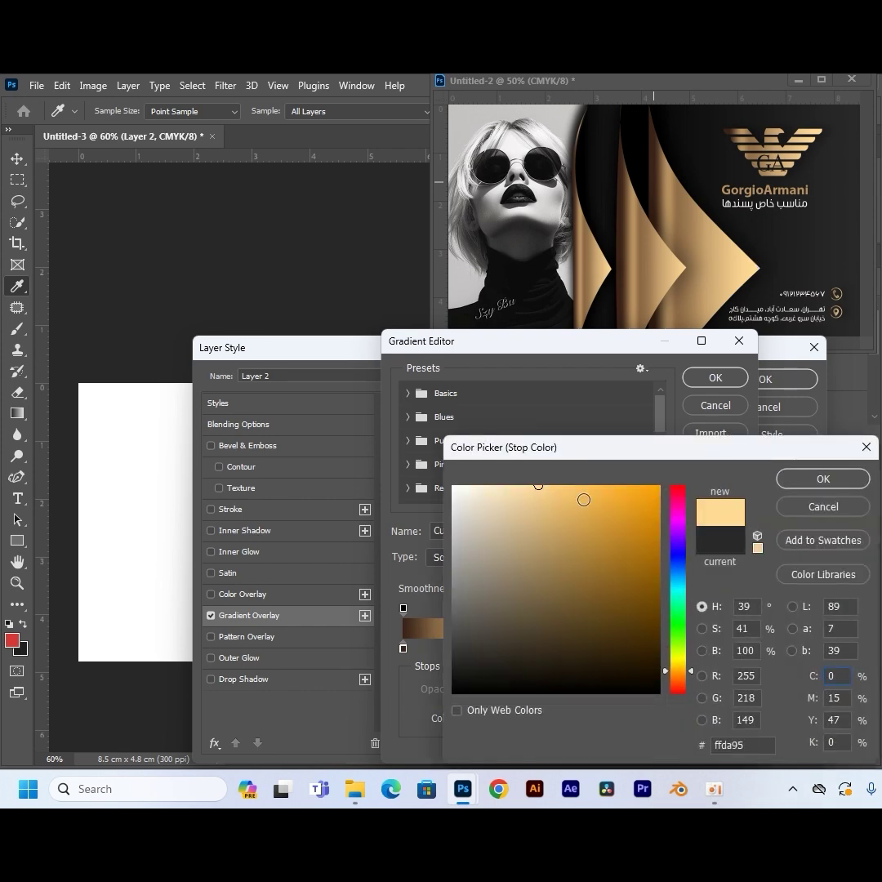
pyautogui.click(821, 480)
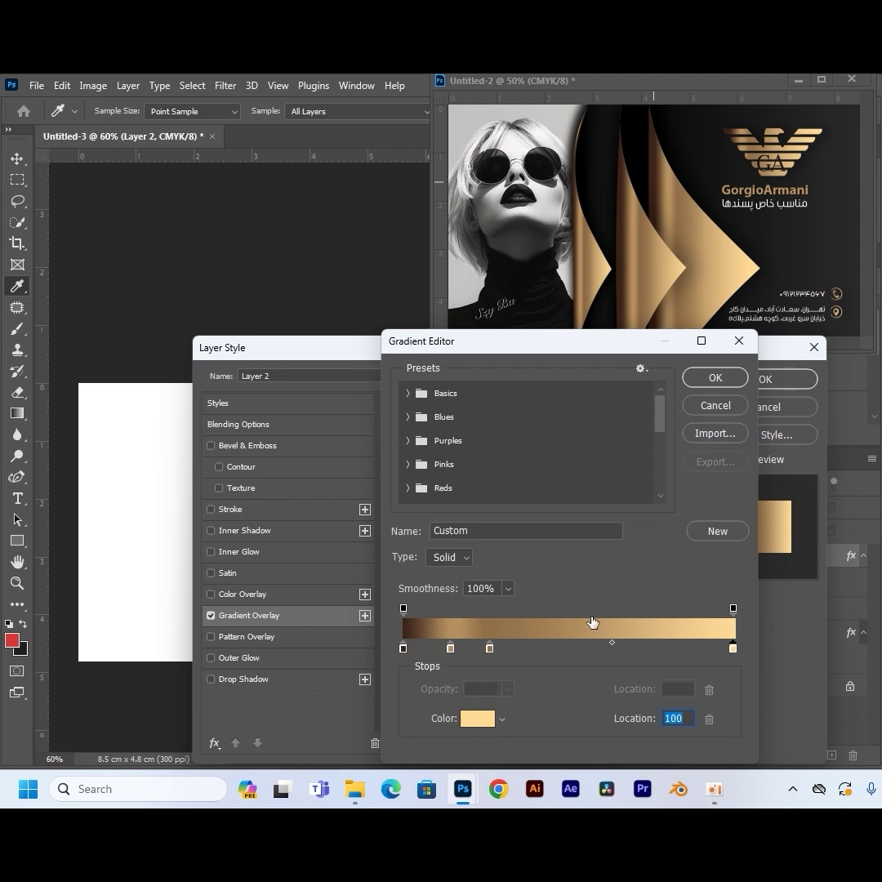
# Step: Accept the gold gradient and add a Drop Shadow to Layer 2 with 20% opacity, 21 px distance, 4% spread and 49 px size
pyautogui.click(714, 377)
pyautogui.moveTo(545, 355); pyautogui.dragTo(597, 273)
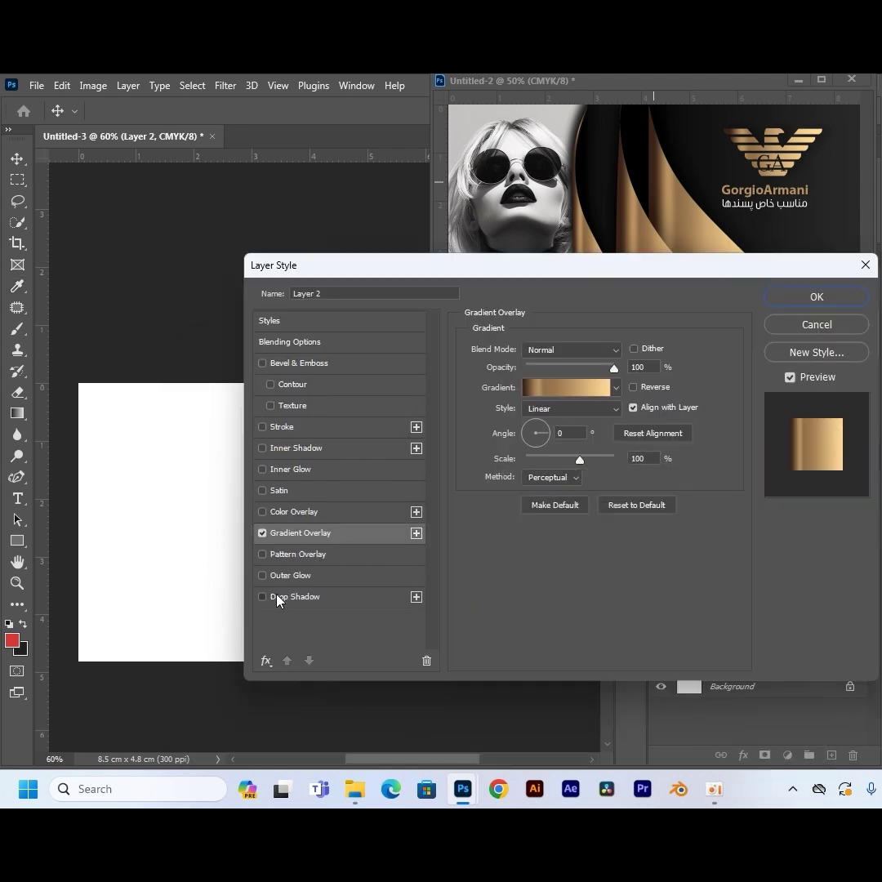
pyautogui.click(278, 598)
pyautogui.moveTo(550, 278); pyautogui.dragTo(699, 395)
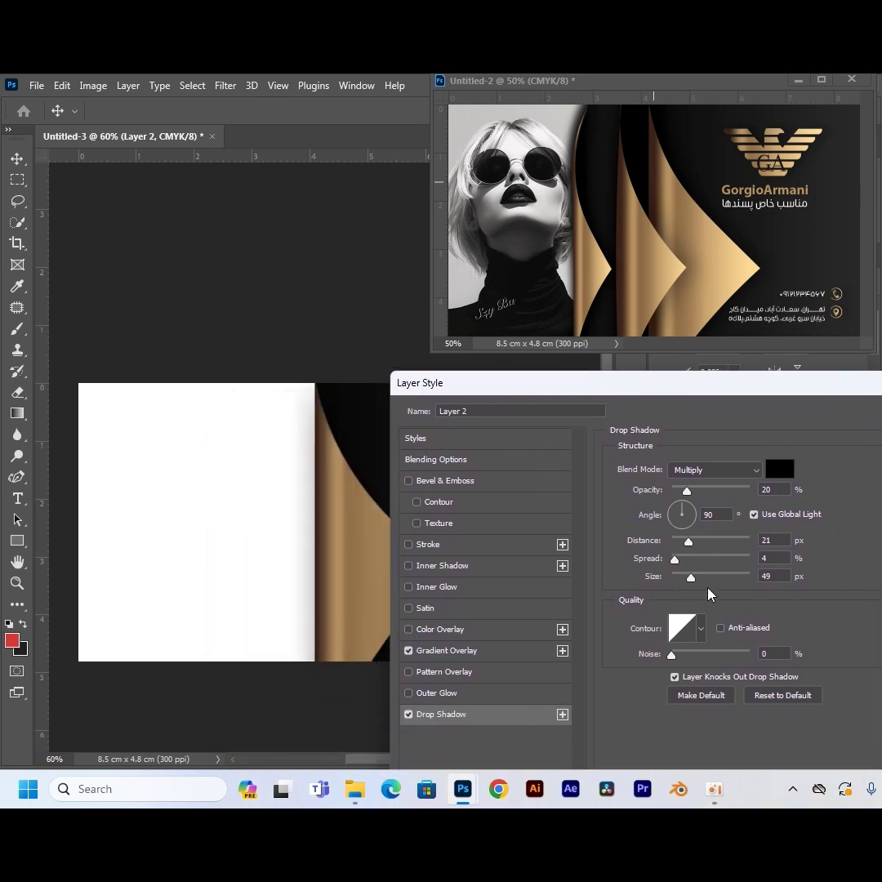
pyautogui.moveTo(723, 406); pyautogui.dragTo(520, 400)
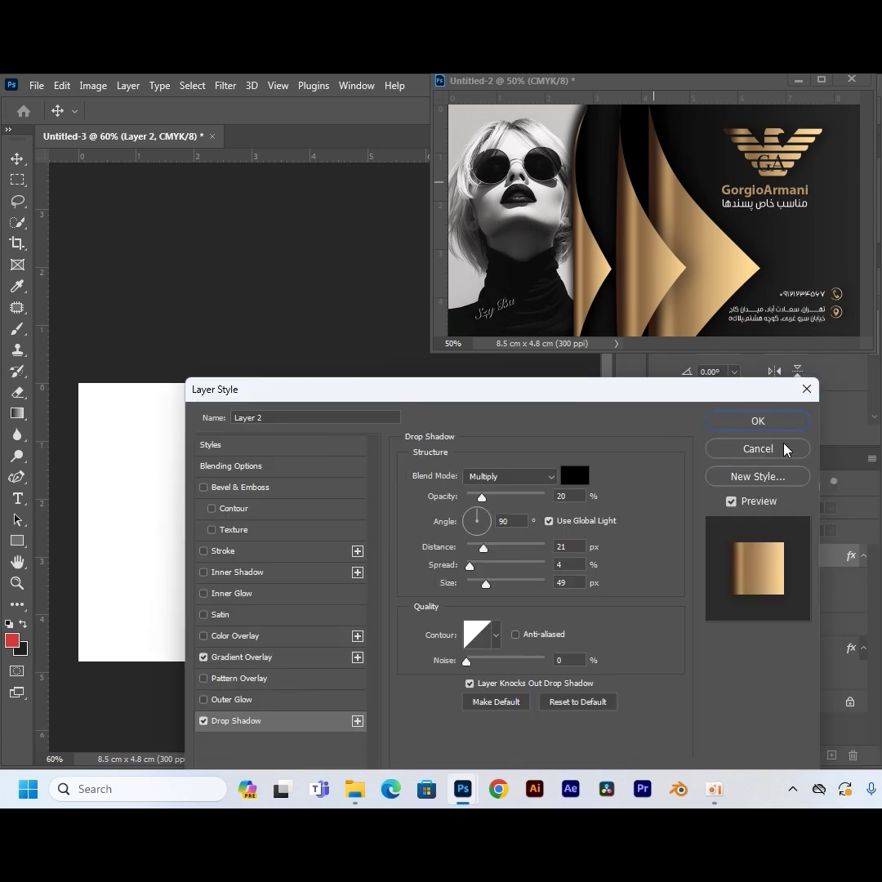
pyautogui.click(755, 419)
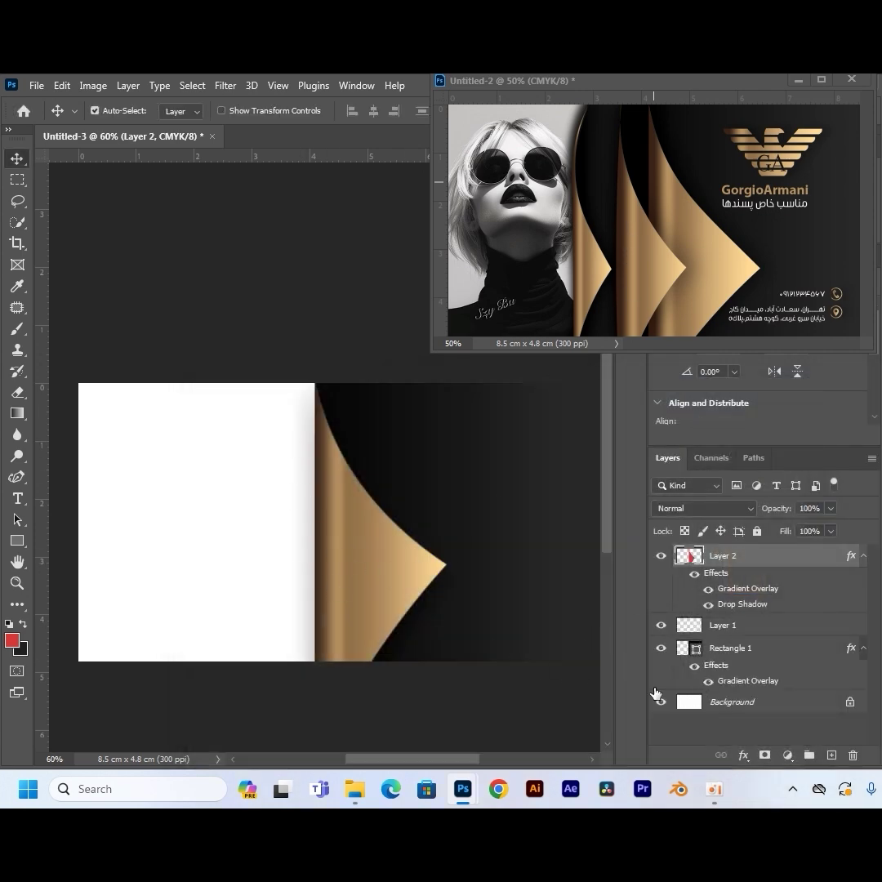
# Step: On a new layer, draw a closed straight-sided pointed path with the Pen tool, overlapping the left side of the gold shape
pyautogui.click(831, 755)
pyautogui.click(18, 479)
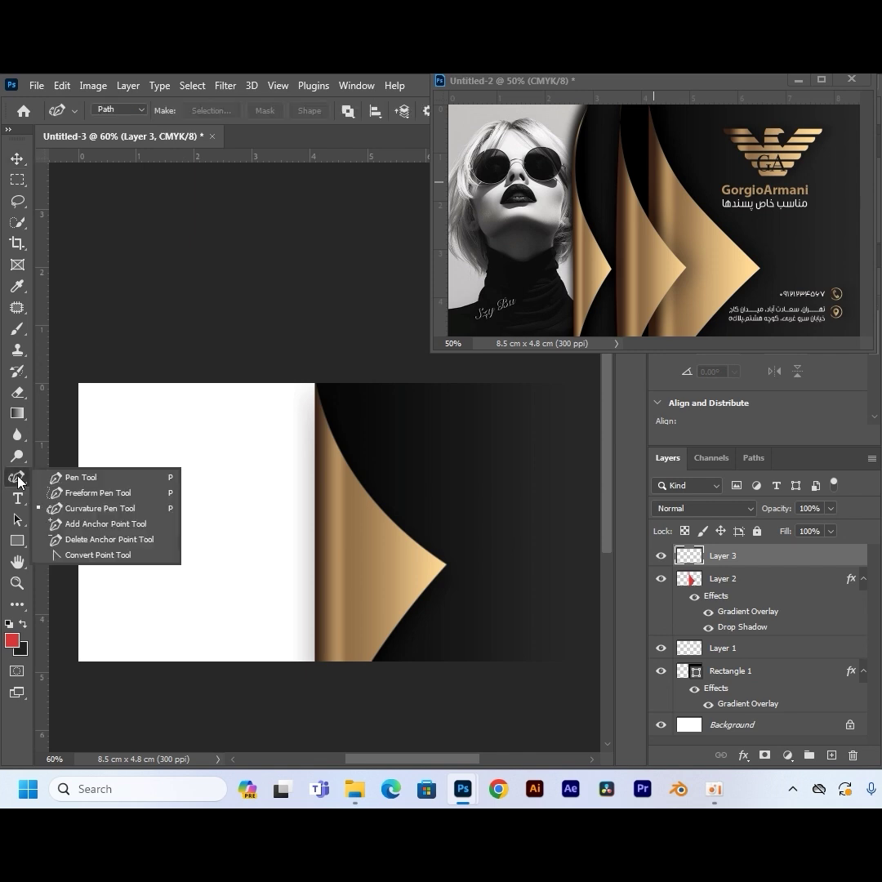
pyautogui.click(70, 476)
pyautogui.click(272, 382)
pyautogui.click(272, 668)
pyautogui.moveTo(272, 668); pyautogui.dragTo(291, 667)
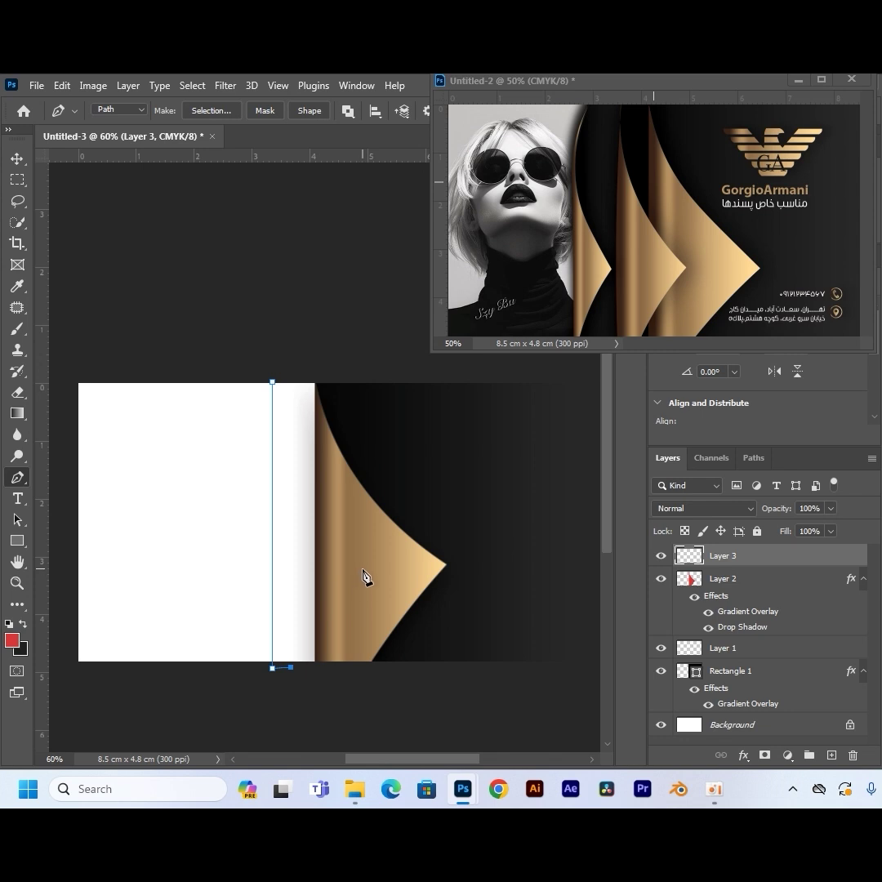
pyautogui.click(358, 567)
# Step: Bend the path's two slanted edges inward and its straight vertical edge slightly outward with the Curvature Pen tool
pyautogui.rightClick(18, 479)
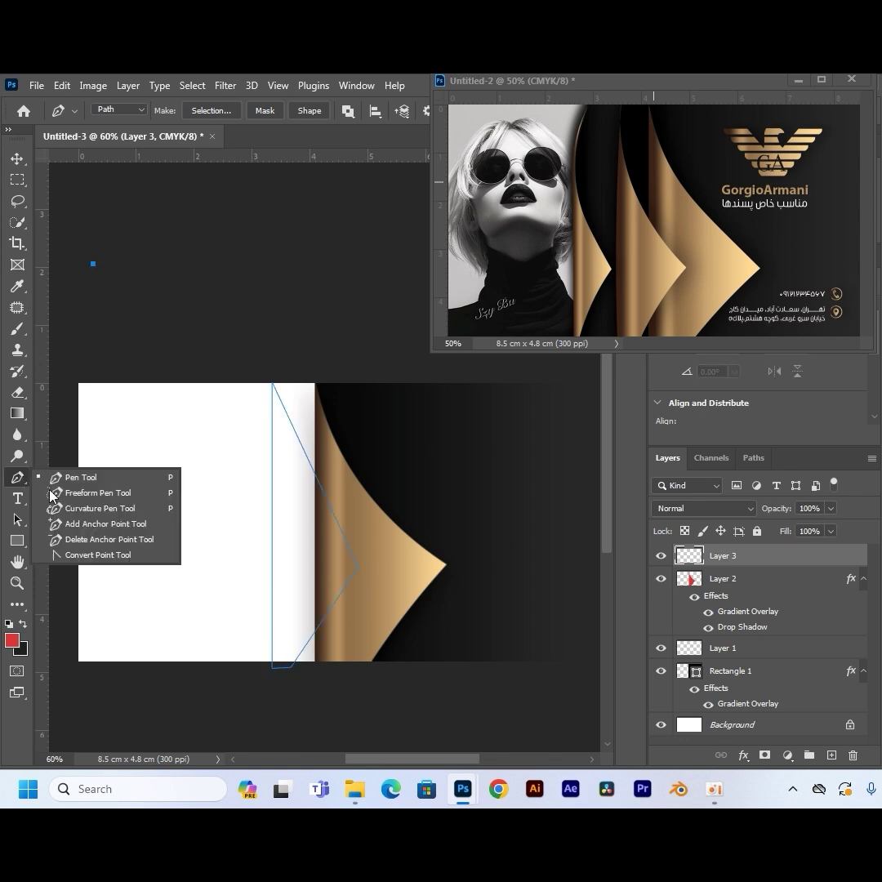
pyautogui.click(93, 506)
pyautogui.click(296, 431)
pyautogui.moveTo(297, 433); pyautogui.dragTo(281, 438)
pyautogui.click(317, 629)
pyautogui.moveTo(317, 630); pyautogui.dragTo(311, 628)
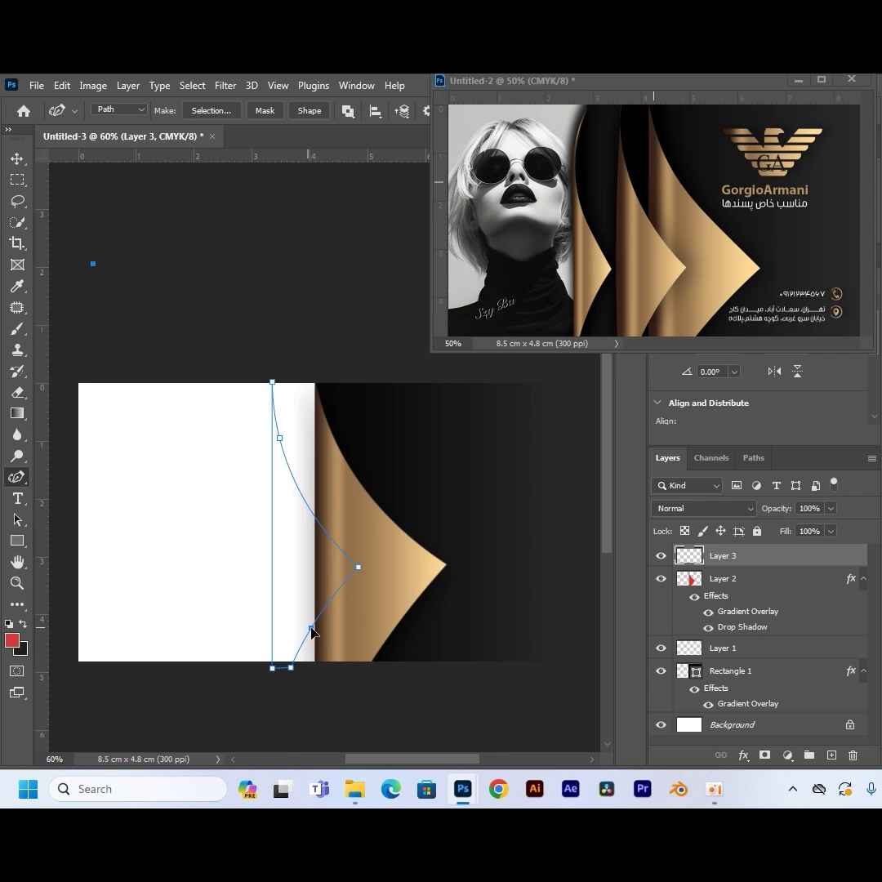
pyautogui.moveTo(279, 438); pyautogui.dragTo(269, 428)
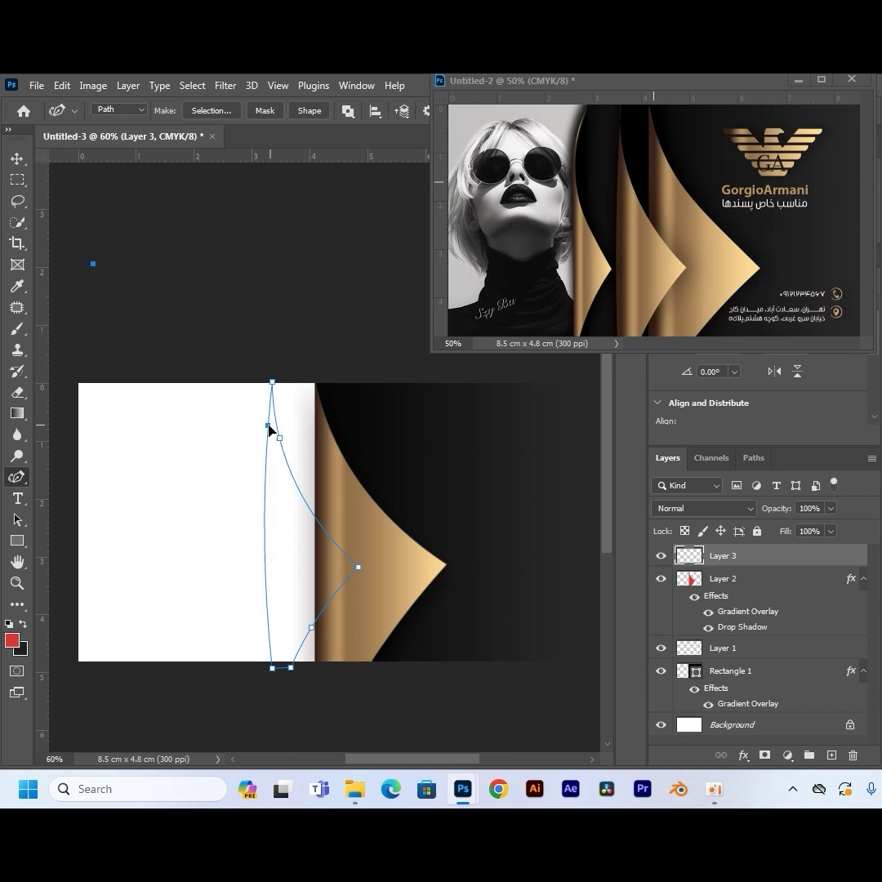
pyautogui.click(266, 578)
pyautogui.moveTo(267, 579); pyautogui.dragTo(270, 581)
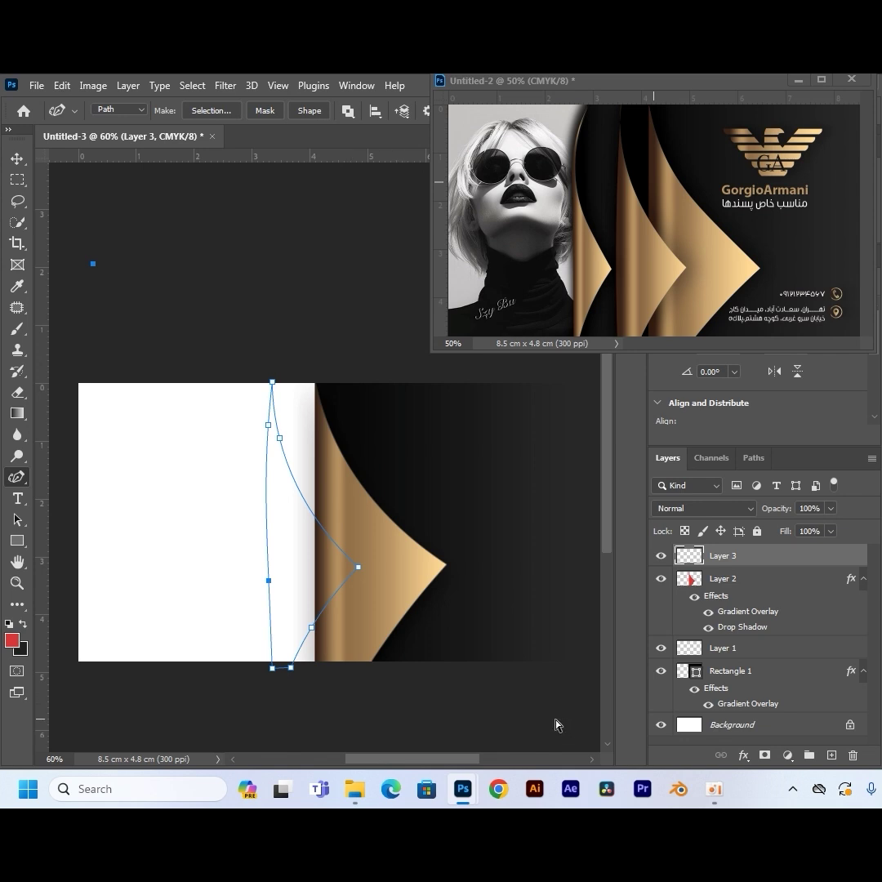
# Step: Turn the curved path into a selection, fill it with the red foreground colour on Layer 3, and deselect
pyautogui.hotkey('ctrl', 'Return')
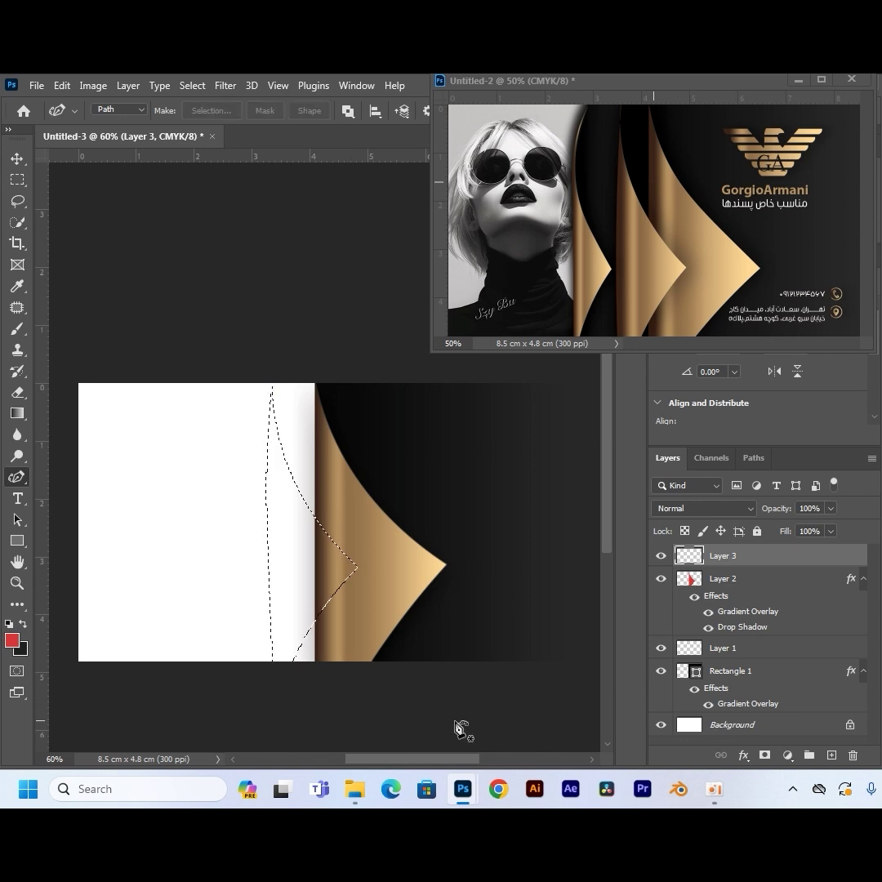
pyautogui.hotkey('alt', 'BackSpace')
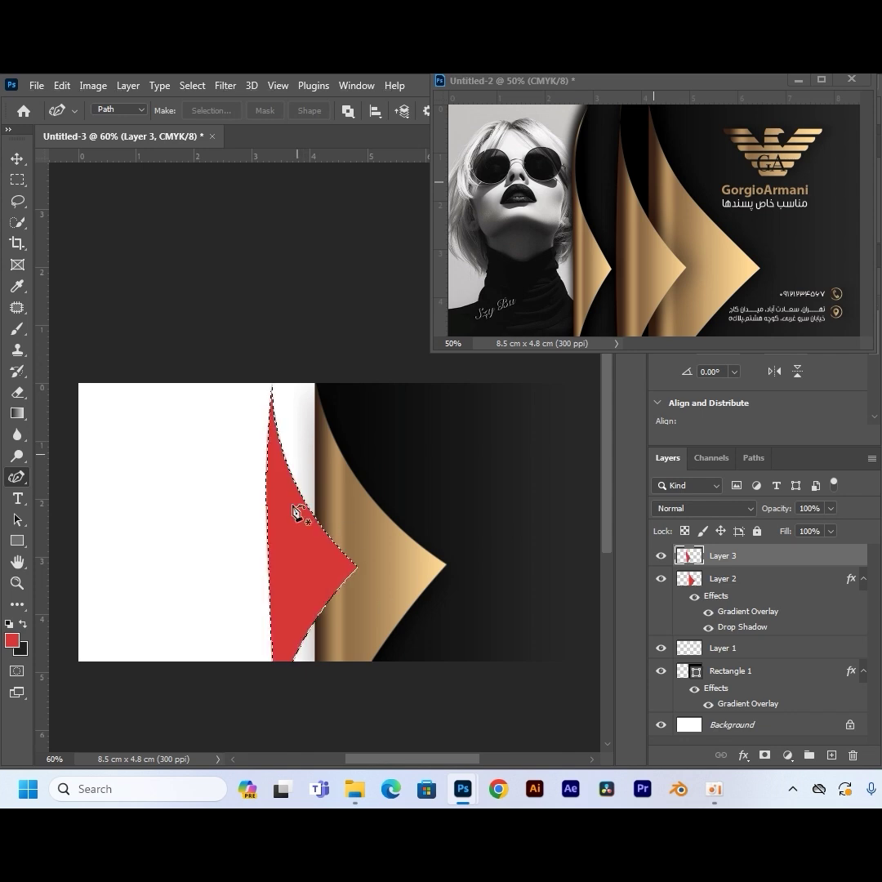
pyautogui.hotkey('ctrl', 'd')
pyautogui.click(17, 158)
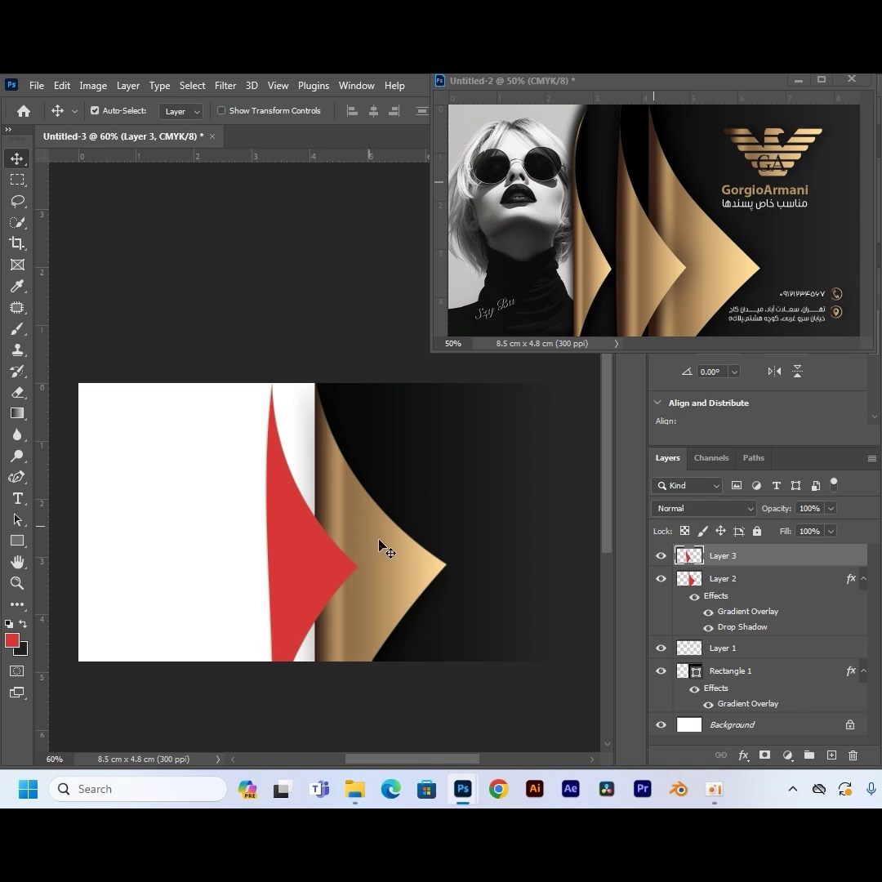
# Step: Copy the layer style of Layer 2 and paste it onto the red shape on Layer 3
pyautogui.click(791, 586)
pyautogui.rightClick(791, 587)
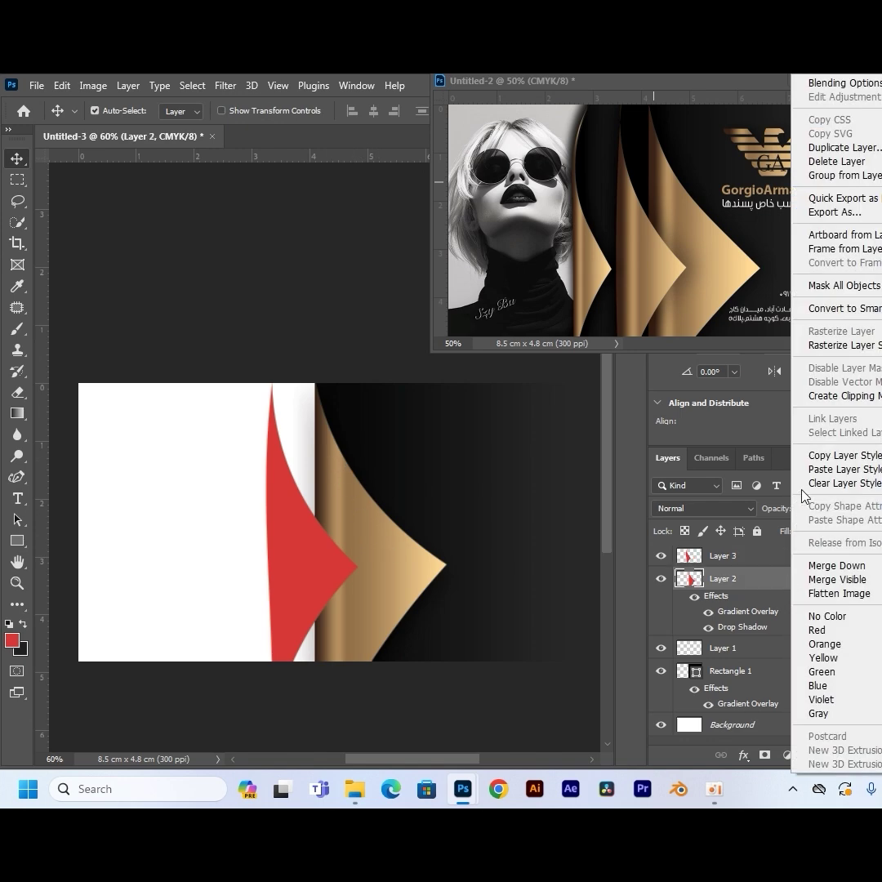
pyautogui.click(826, 456)
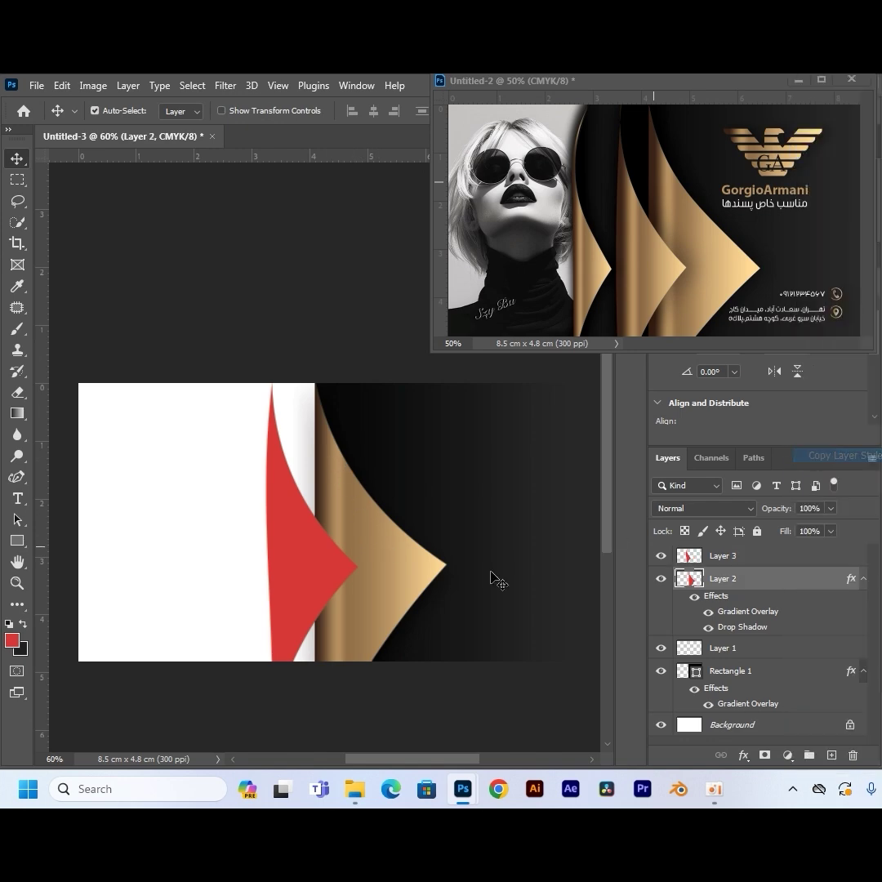
pyautogui.click(287, 538)
pyautogui.rightClick(806, 560)
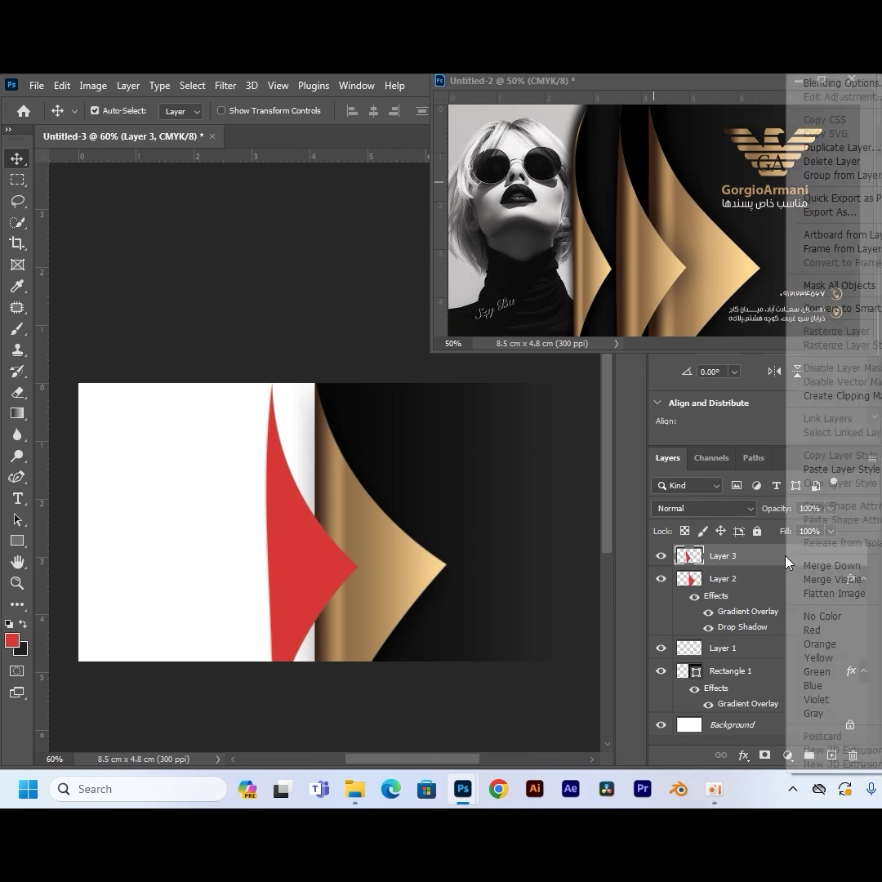
pyautogui.click(838, 469)
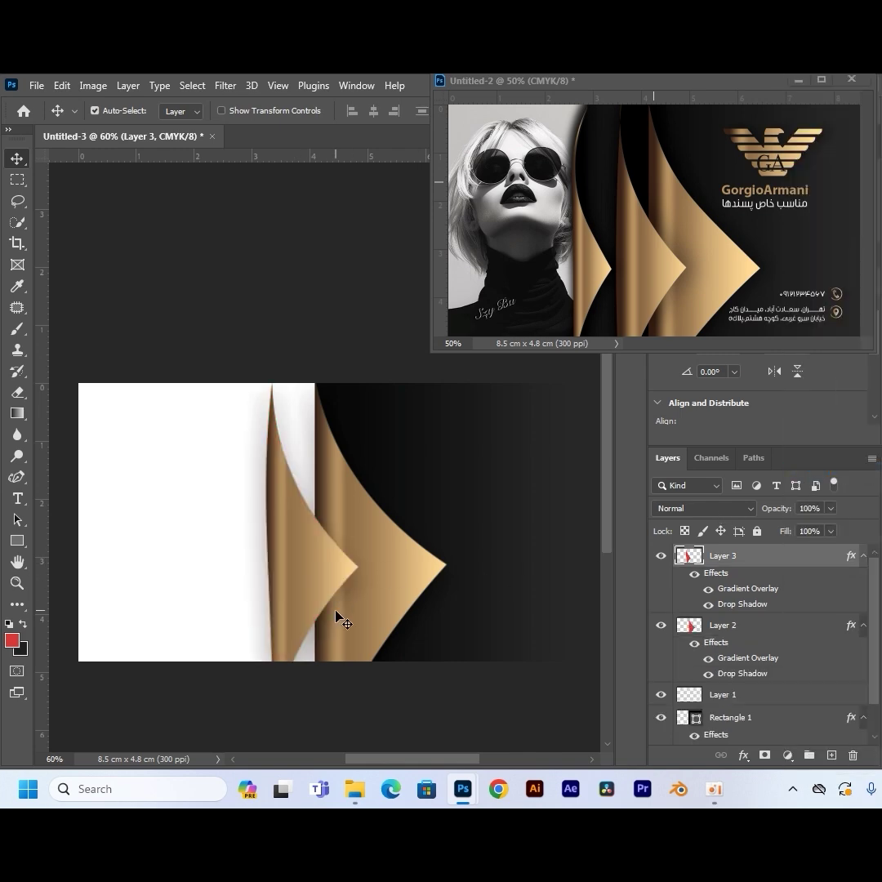
# Step: Add a new layer beneath Layer 3 and draw a closed four-sided full-height path spanning the gap between the two gold shapes
pyautogui.keyDown('ctrl'); pyautogui.click(832, 756); pyautogui.keyUp('ctrl')
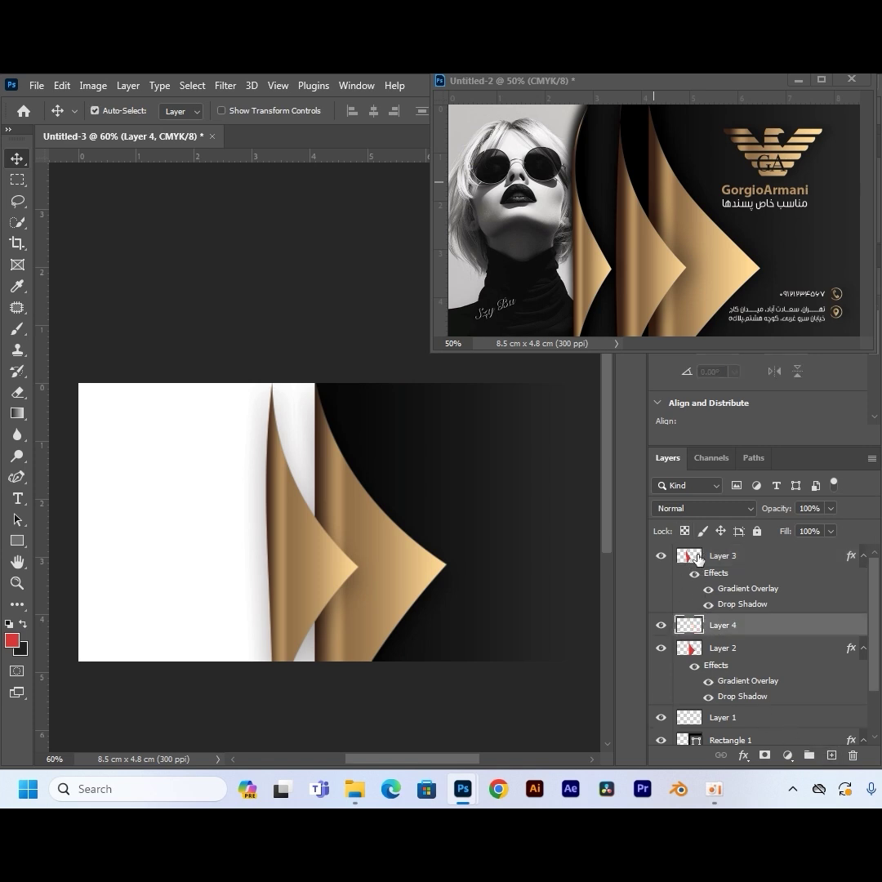
pyautogui.click(17, 477)
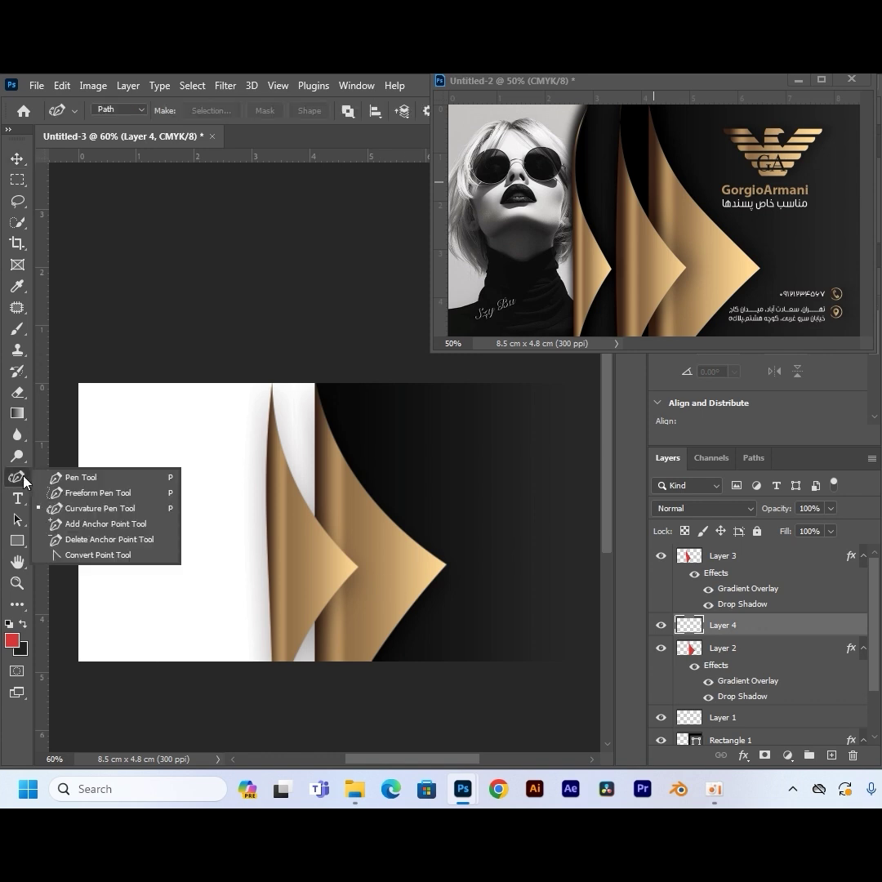
pyautogui.click(80, 480)
pyautogui.click(273, 379)
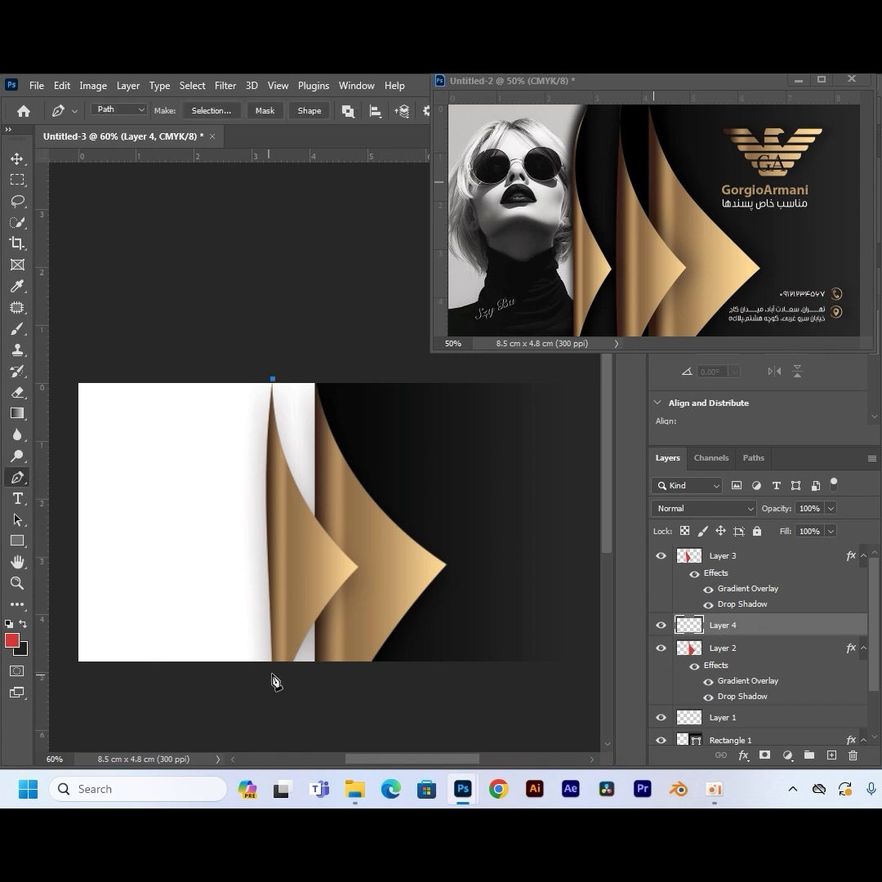
pyautogui.click(271, 669)
pyautogui.click(329, 659)
pyautogui.click(318, 370)
pyautogui.click(273, 381)
# Step: Turn the four-sided path into a selection, fill it with the red foreground colour on Layer 4, and deselect
pyautogui.press('v')
pyautogui.hotkey('ctrl', 'Return')
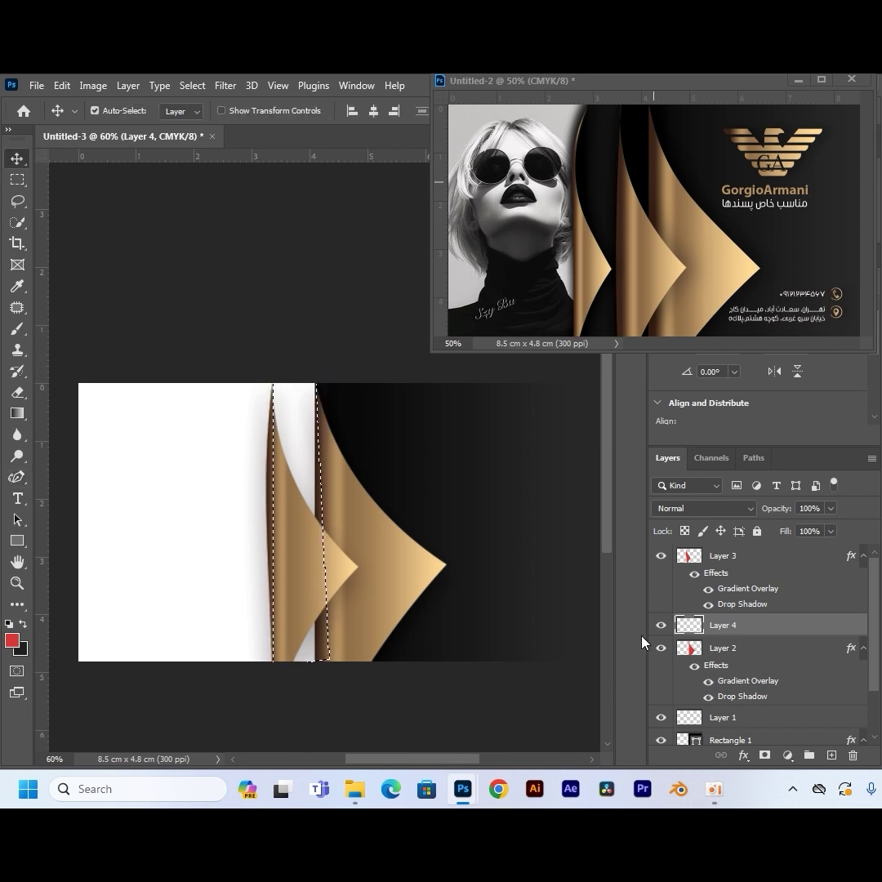
pyautogui.hotkey('alt', 'BackSpace')
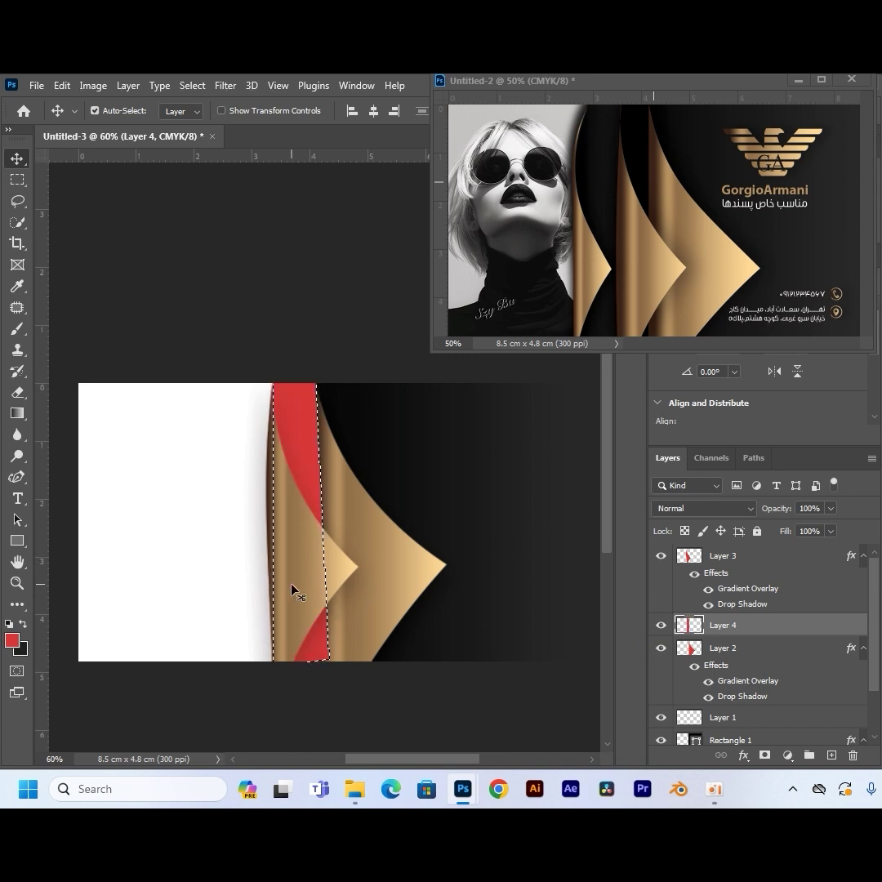
pyautogui.hotkey('ctrl', 'd')
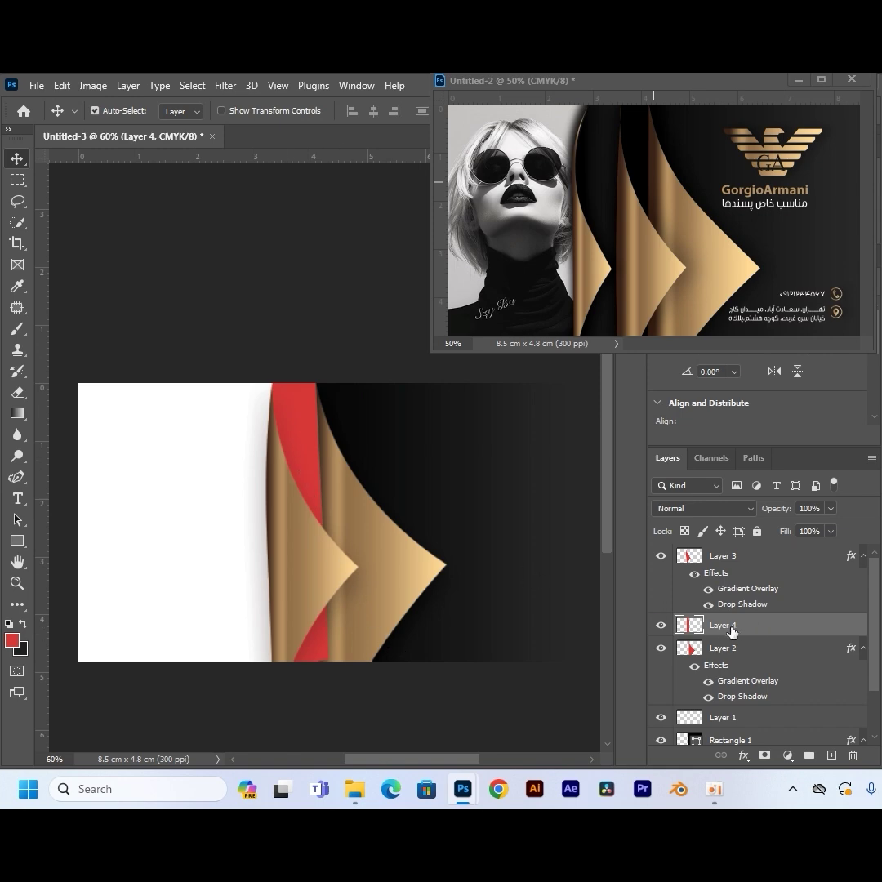
# Step: Add a Gradient Overlay to Layer 4, reset it to the default settings, and open its gradient for editing
pyautogui.doubleClick(762, 631)
pyautogui.moveTo(461, 360); pyautogui.dragTo(640, 415)
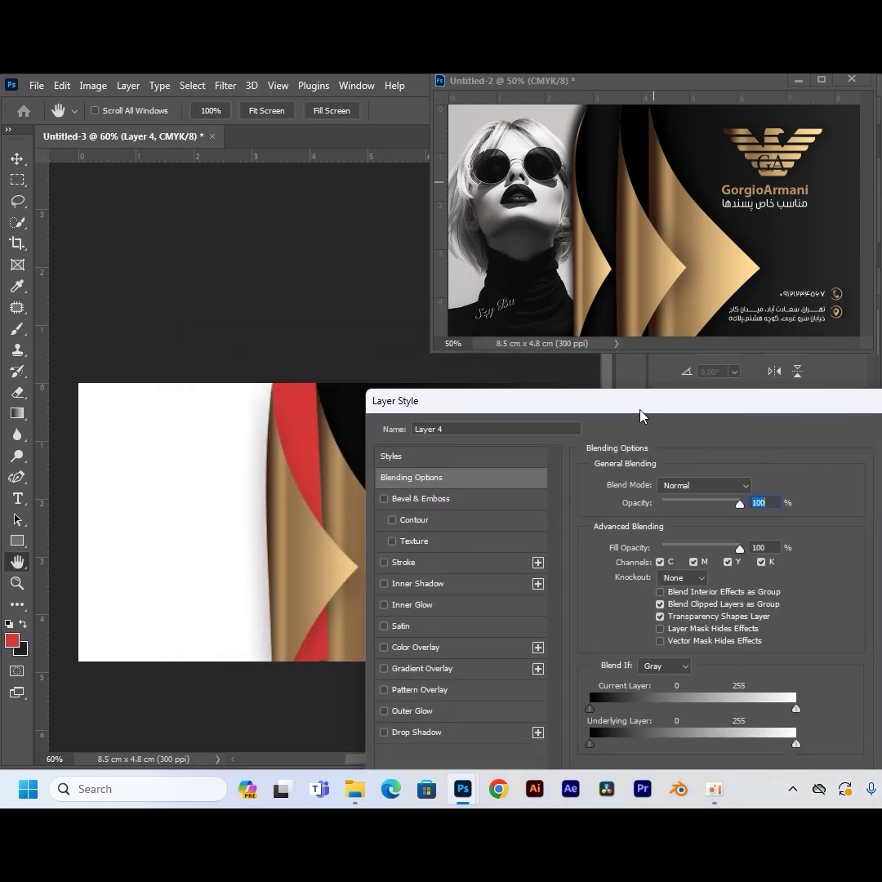
pyautogui.click(385, 670)
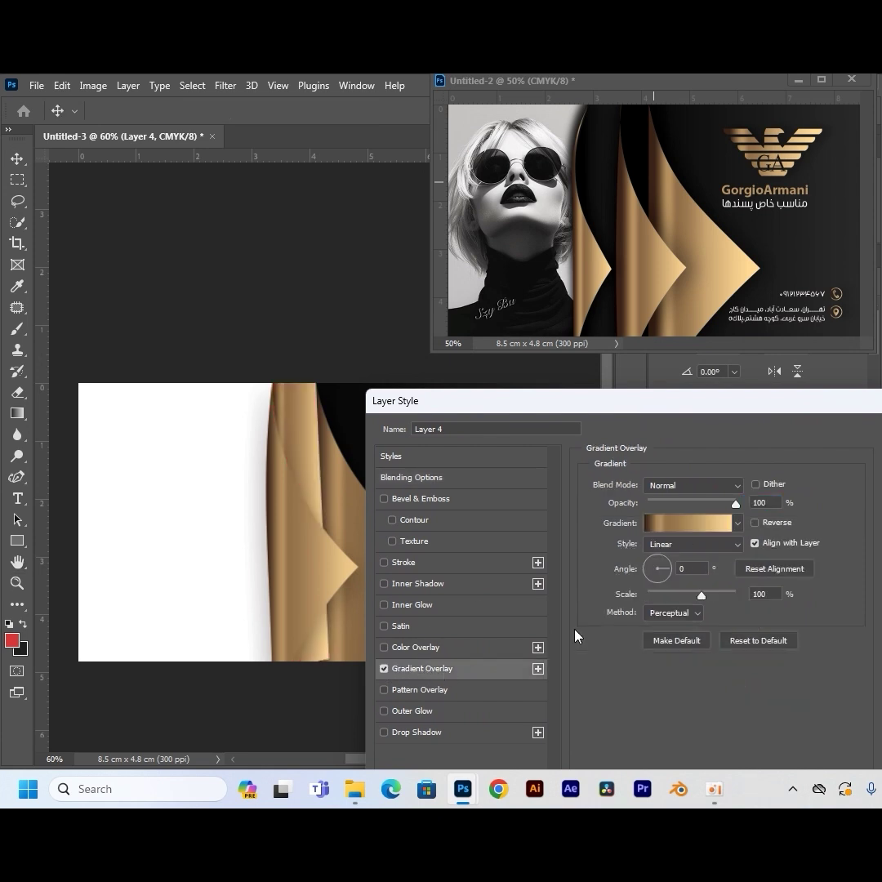
pyautogui.click(751, 642)
pyautogui.click(684, 523)
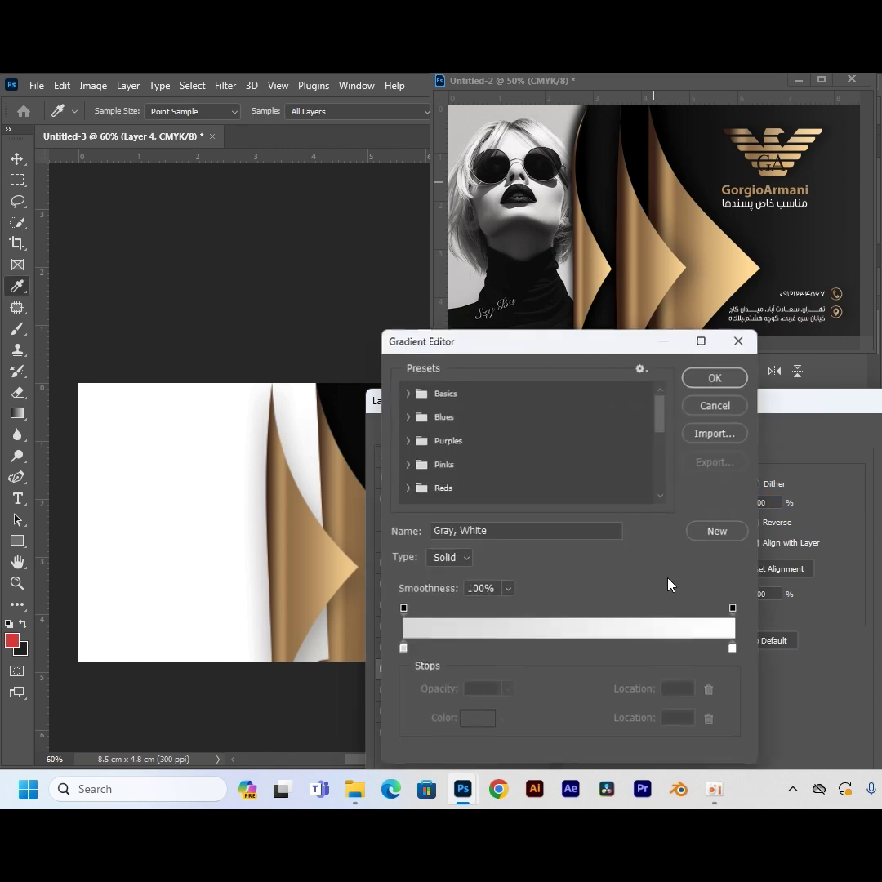
# Step: Colour the gradient's start stop black and its end stop dark grey by sampling the reference card's background, and apply the style
pyautogui.click(403, 647)
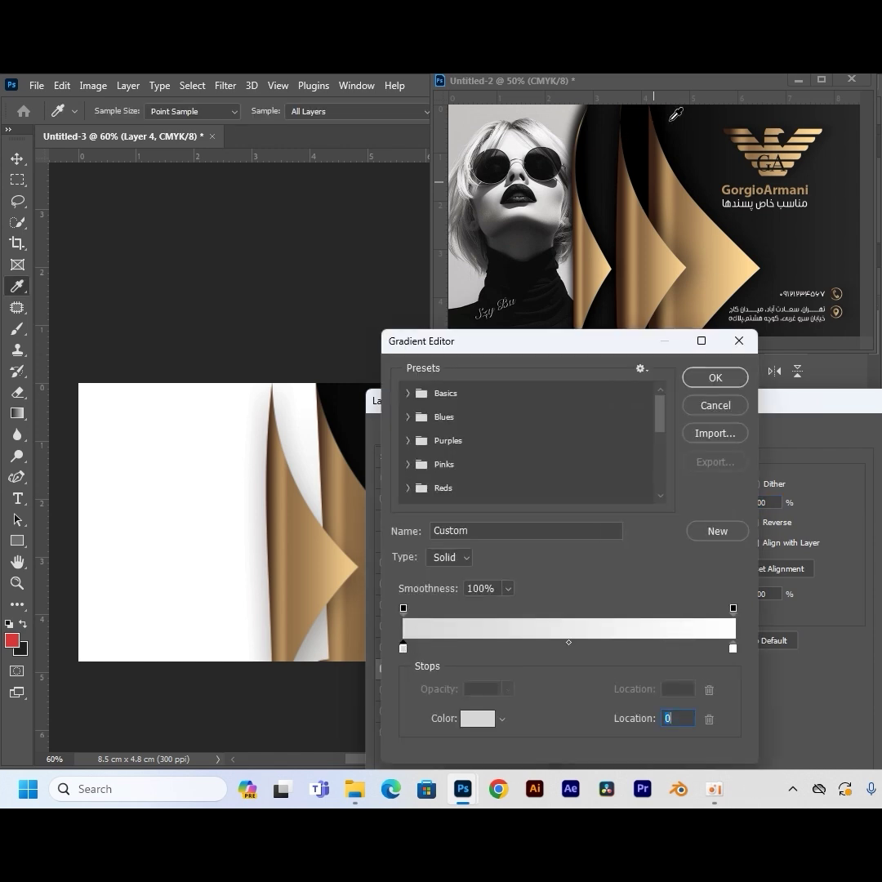
pyautogui.click(671, 148)
pyautogui.click(733, 647)
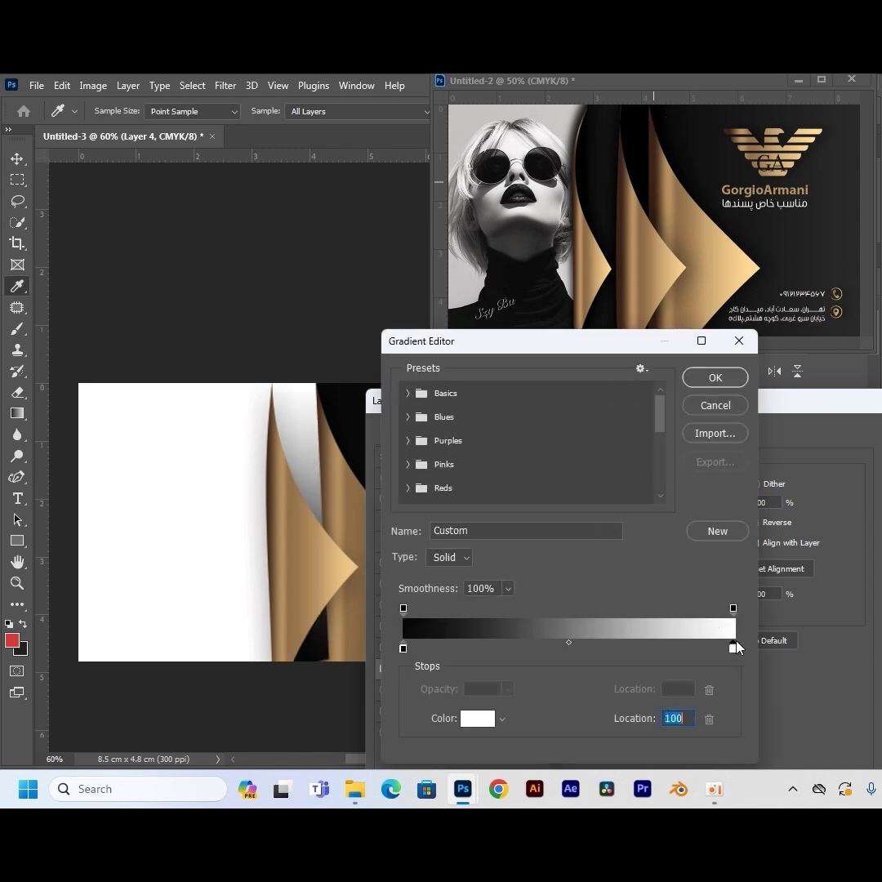
pyautogui.click(856, 221)
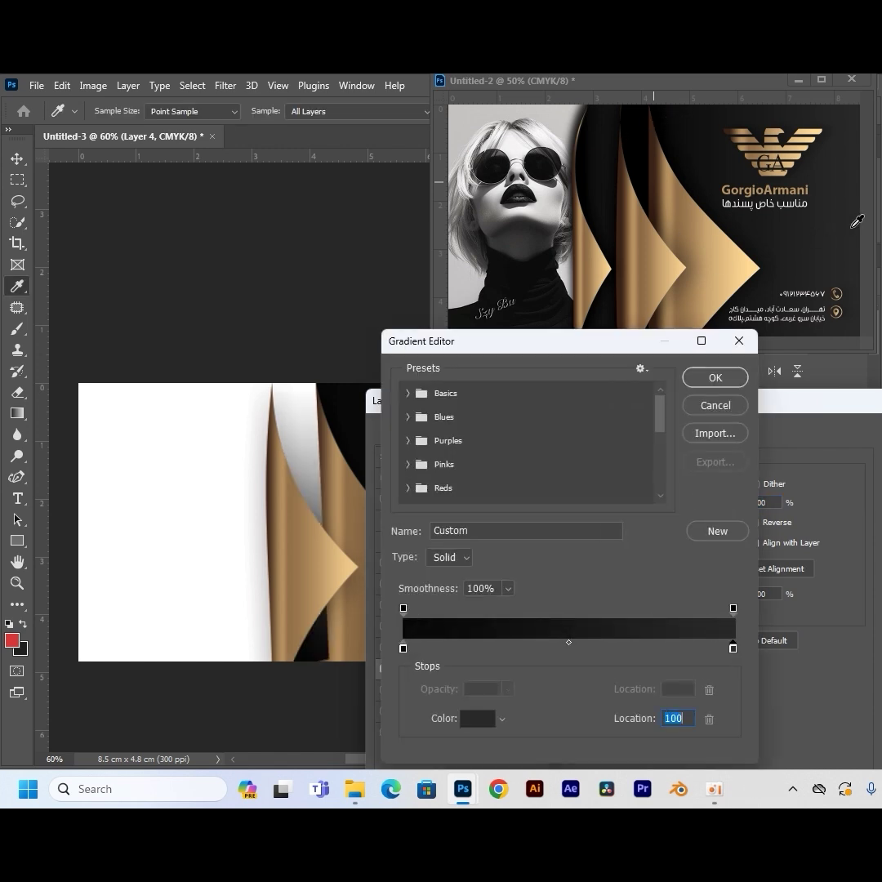
pyautogui.click(715, 377)
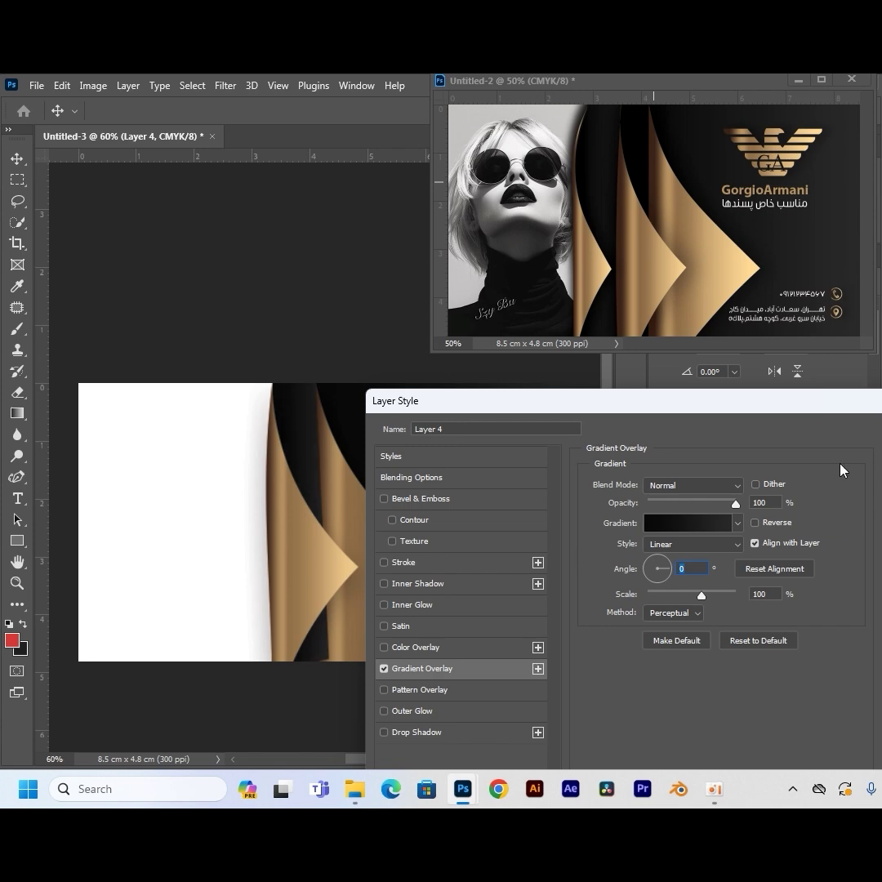
pyautogui.press('Return')
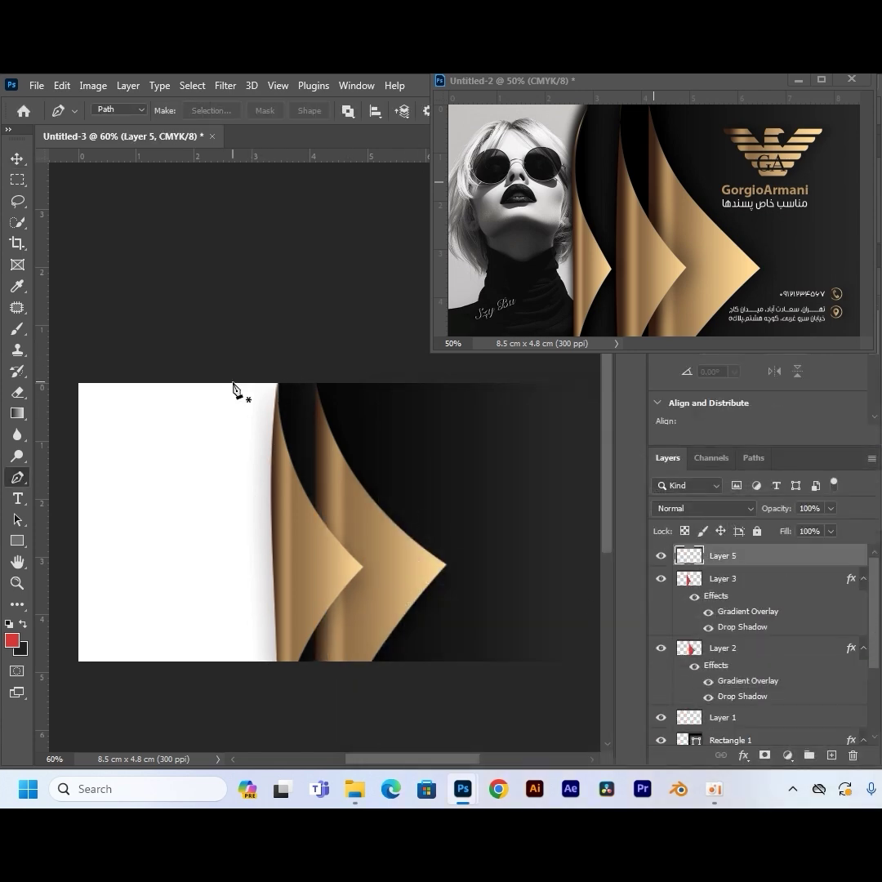
# Step: Draw a narrow third pointed shape on Layer 5, left of the two gold shapes, and fill it with the foreground colour
pyautogui.click(230, 384)
pyautogui.click(268, 569)
pyautogui.click(222, 661)
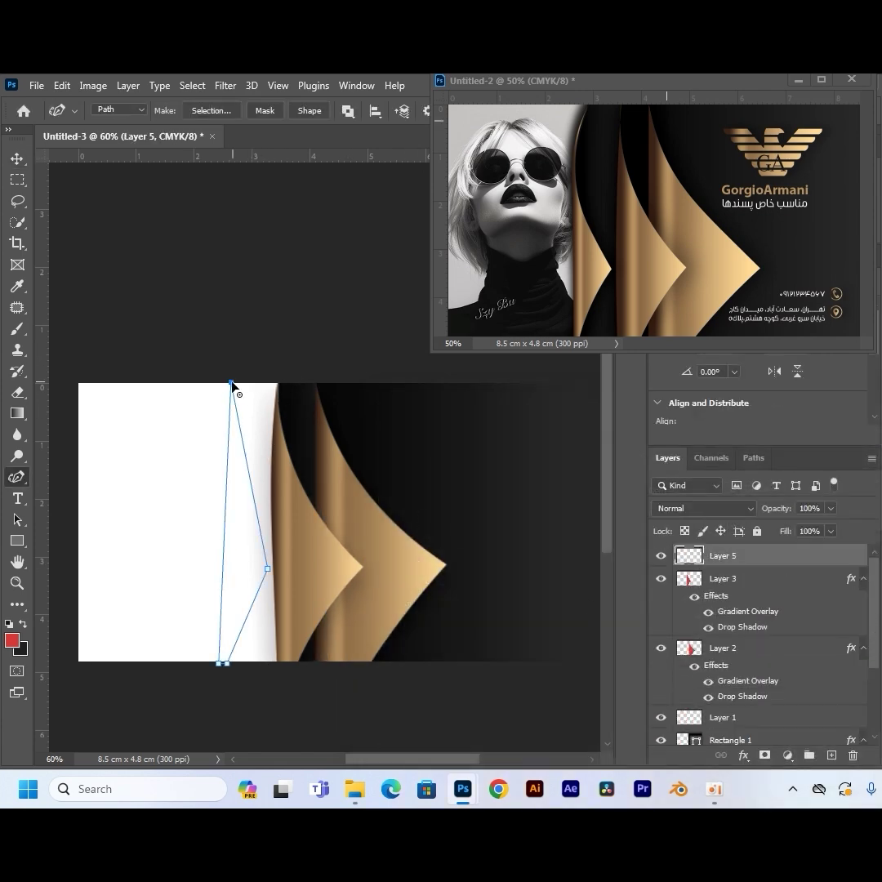
pyautogui.hotkey('ctrl', 'Return')
pyautogui.hotkey('alt', 'BackSpace')
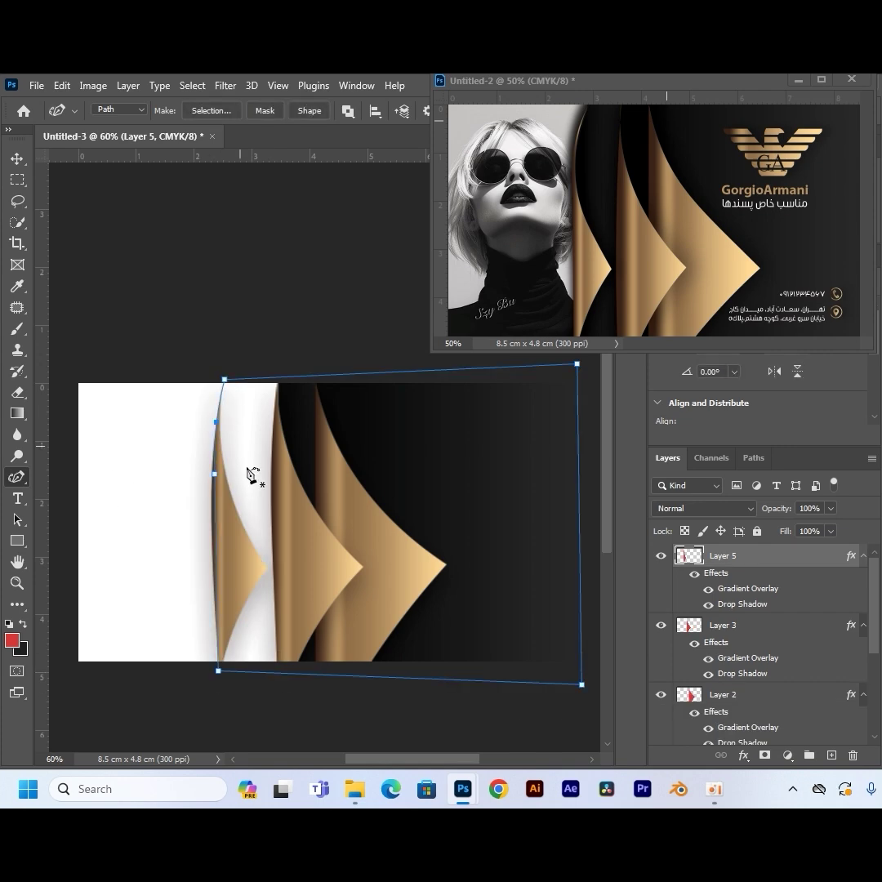
# Step: Select the large path from the narrow gold shape to beyond the card's right edge and fill it with red on a new layer
pyautogui.hotkey('ctrl', 'Return')
pyautogui.hotkey('ctrl', 'shift', 'alt', 'n')
pyautogui.hotkey('alt', 'BackSpace')
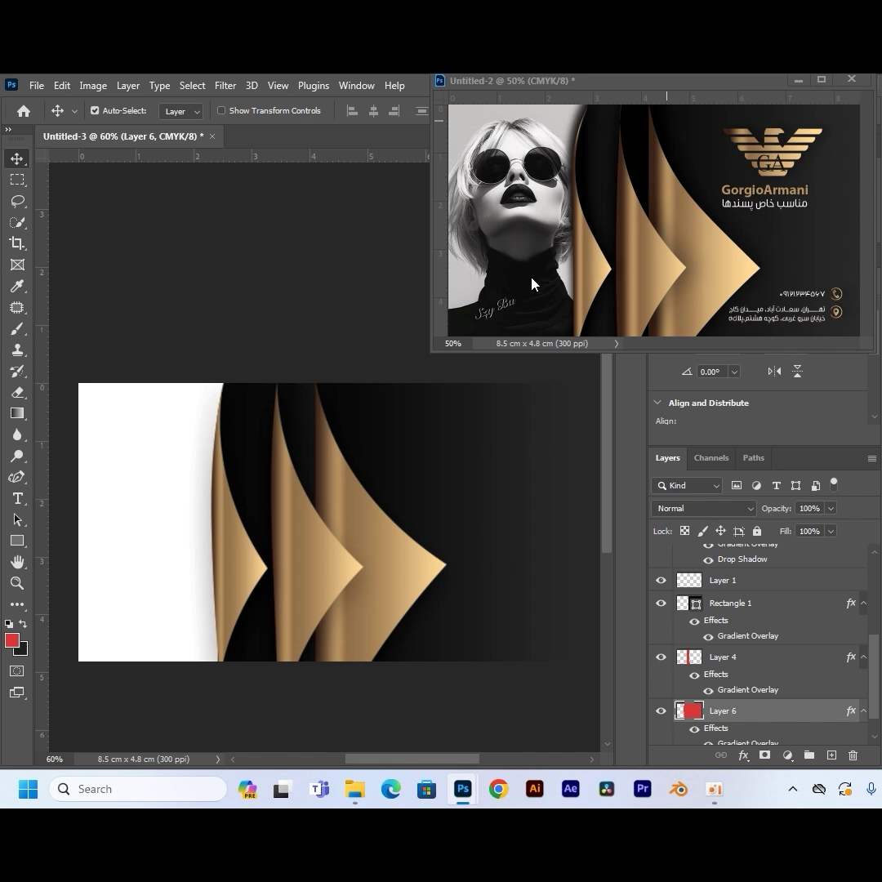
# Step: Copy the portrait photo from the reference card onto the card's white left area and place its layer directly above the Background
pyautogui.click(519, 225)
pyautogui.moveTo(506, 220); pyautogui.dragTo(154, 510)
pyautogui.moveTo(690, 710)
pyautogui.mouseDown()
pyautogui.moveTo(684, 729)
pyautogui.moveTo(689, 709)
pyautogui.mouseUp()
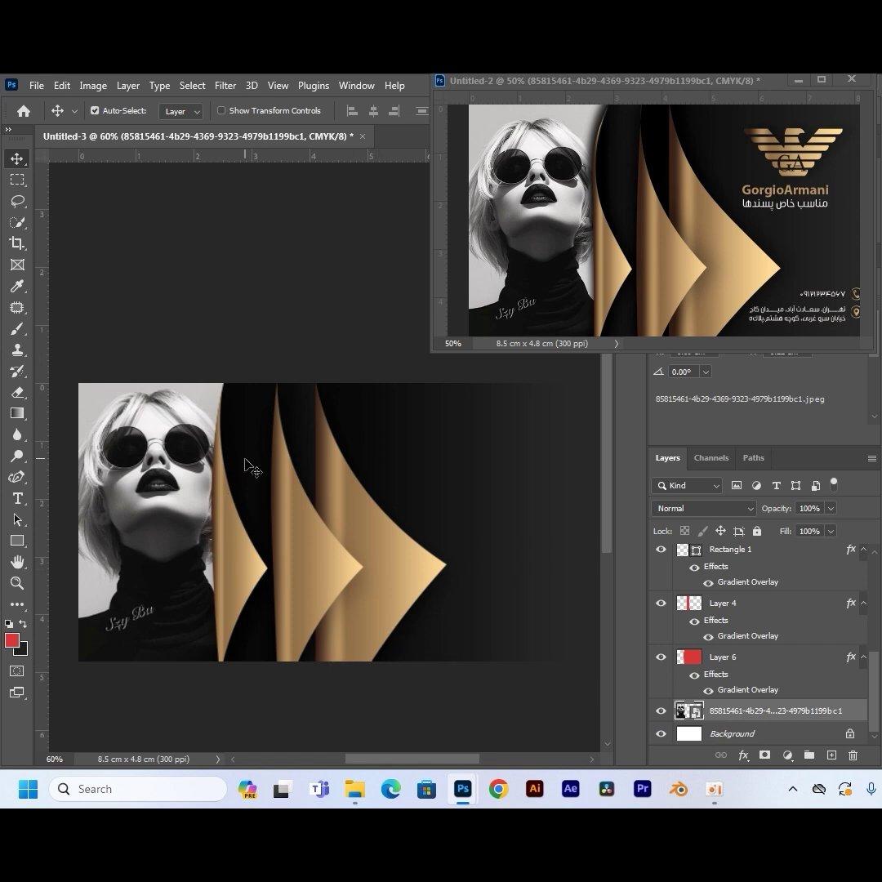
# Step: Duplicate Layer 6, shift the original slightly left beneath its copy and soften it with a Gaussian Blur as a shadow over the photo
pyautogui.click(702, 658)
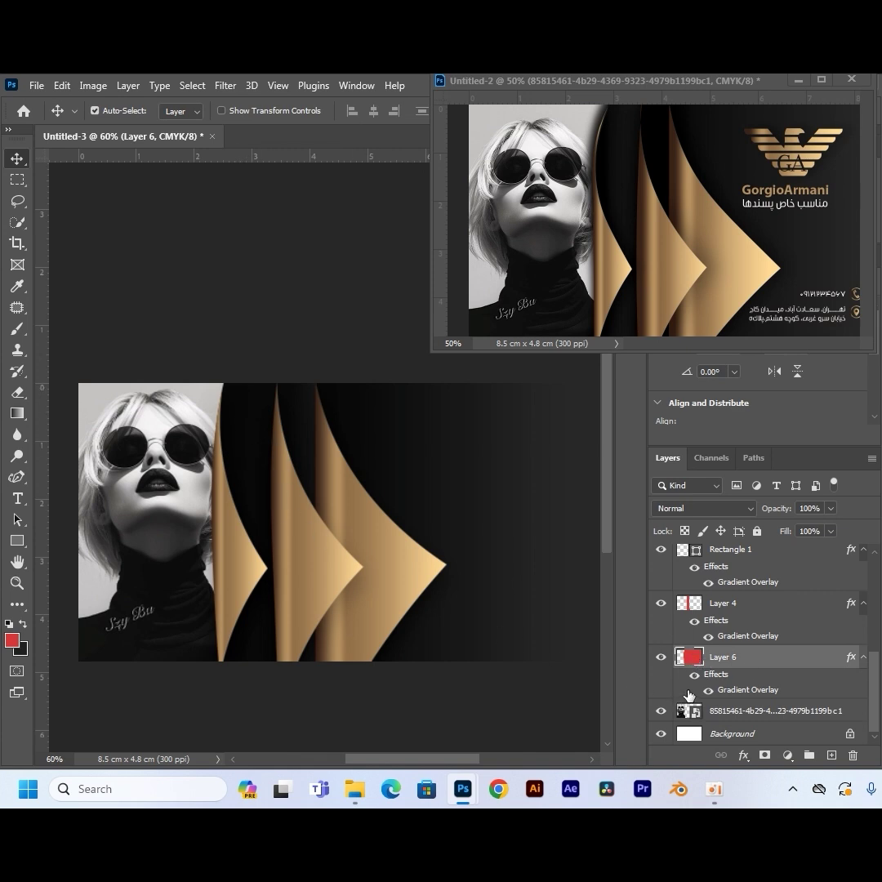
pyautogui.hotkey('ctrl', 'j')
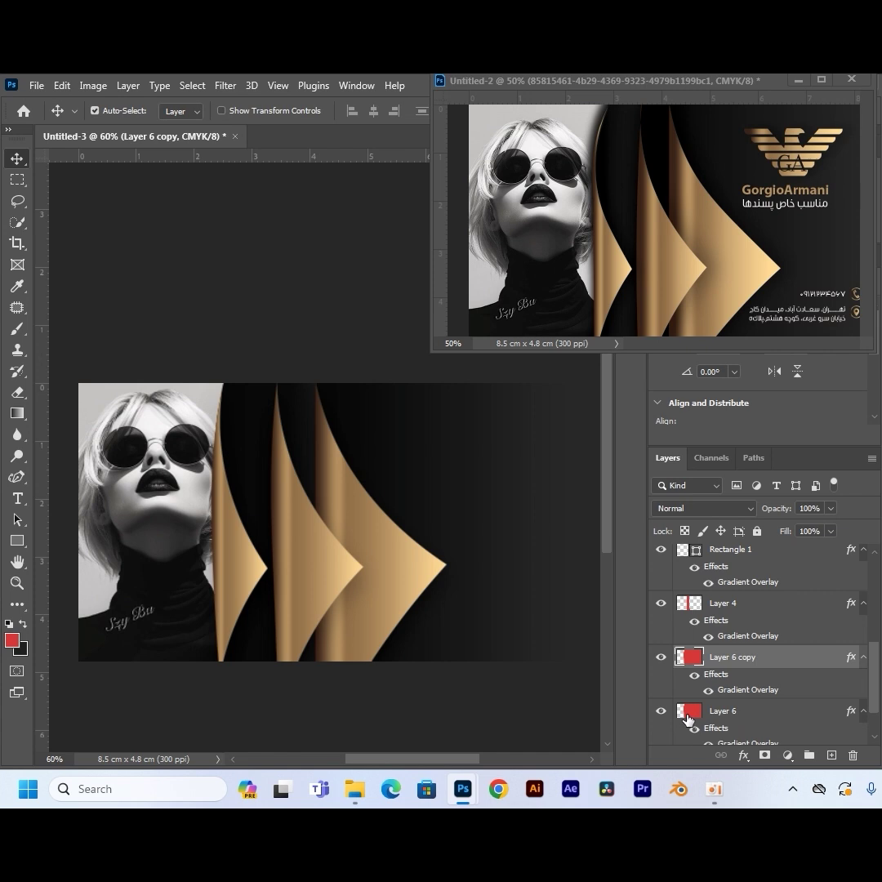
pyautogui.click(686, 713)
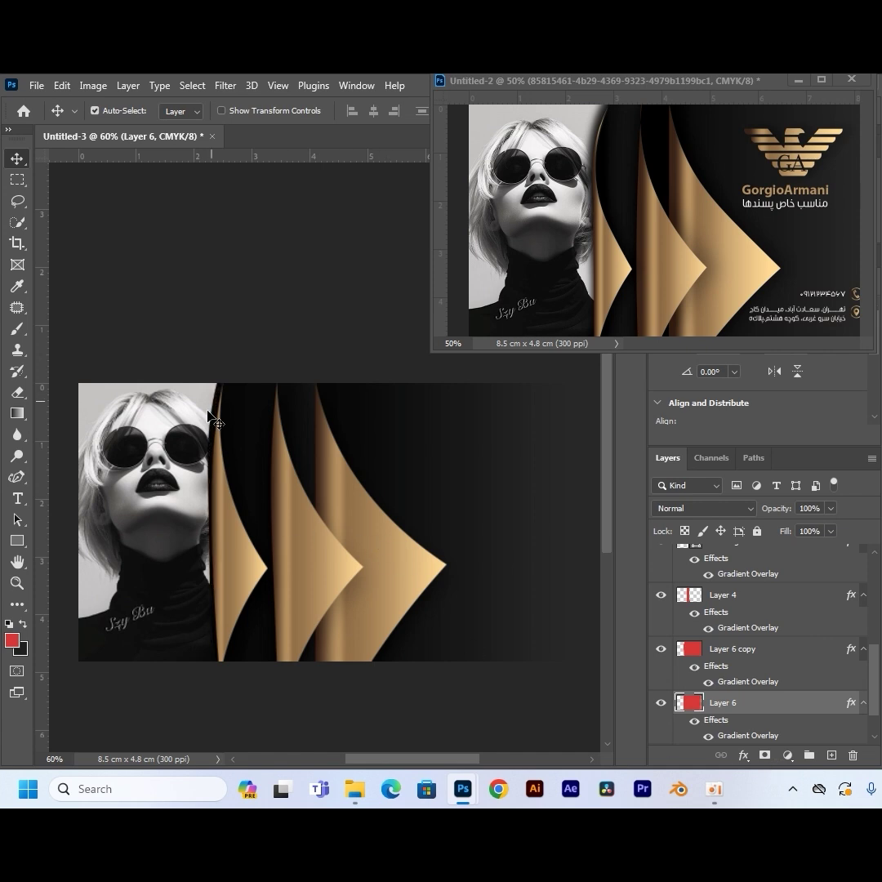
pyautogui.click(225, 87)
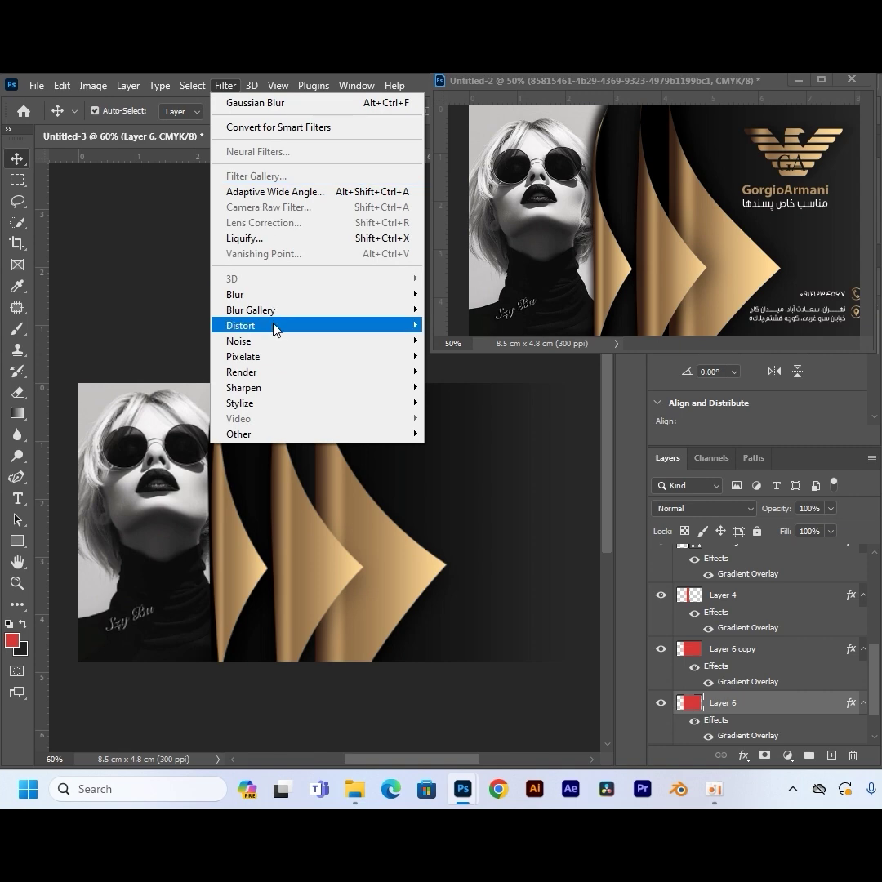
pyautogui.moveTo(276, 297)
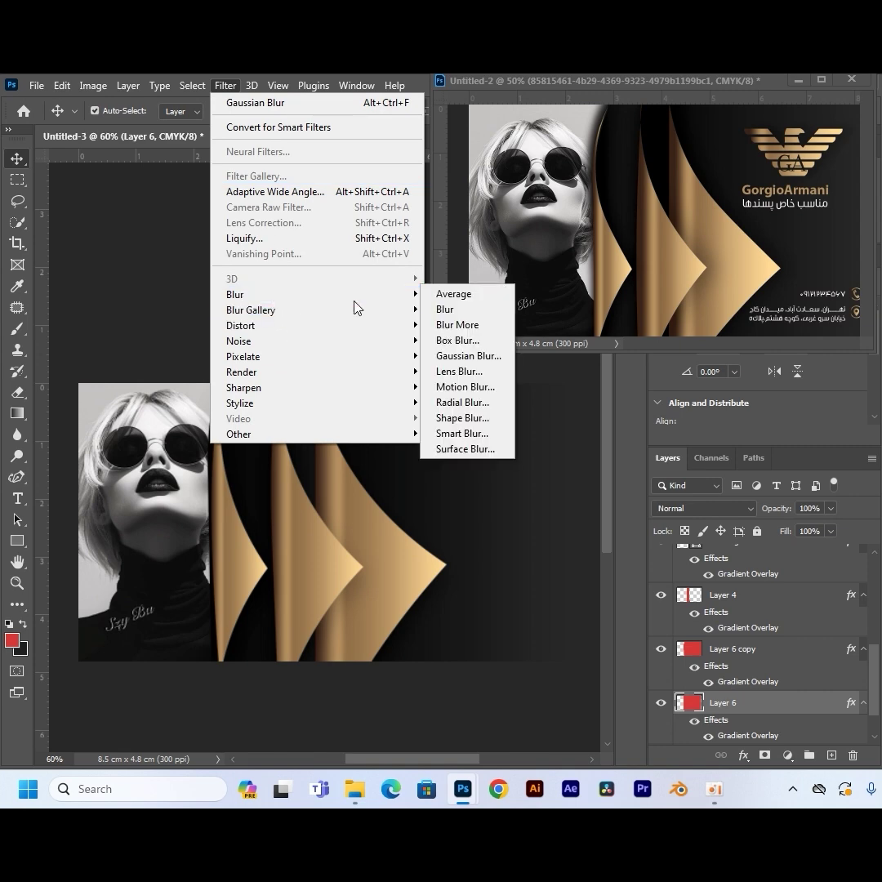
pyautogui.click(482, 368)
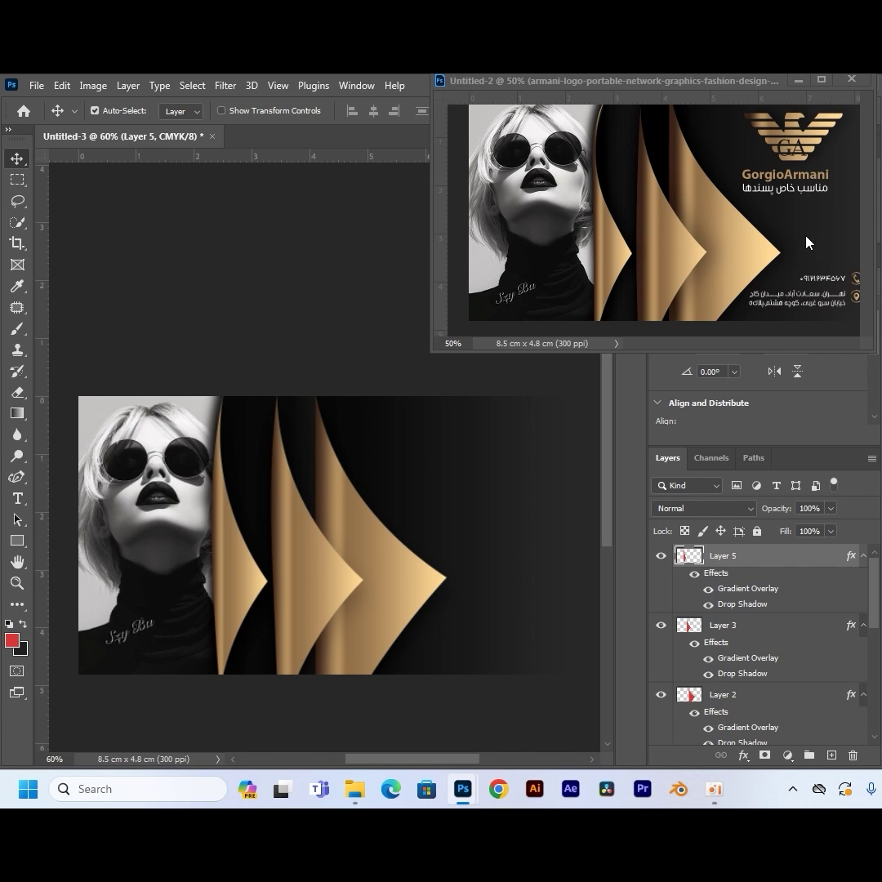
# Step: Copy the eagle logo, the GorgioArmani name and the Persian tagline from the reference card onto the new card's dark right area
pyautogui.click(806, 243)
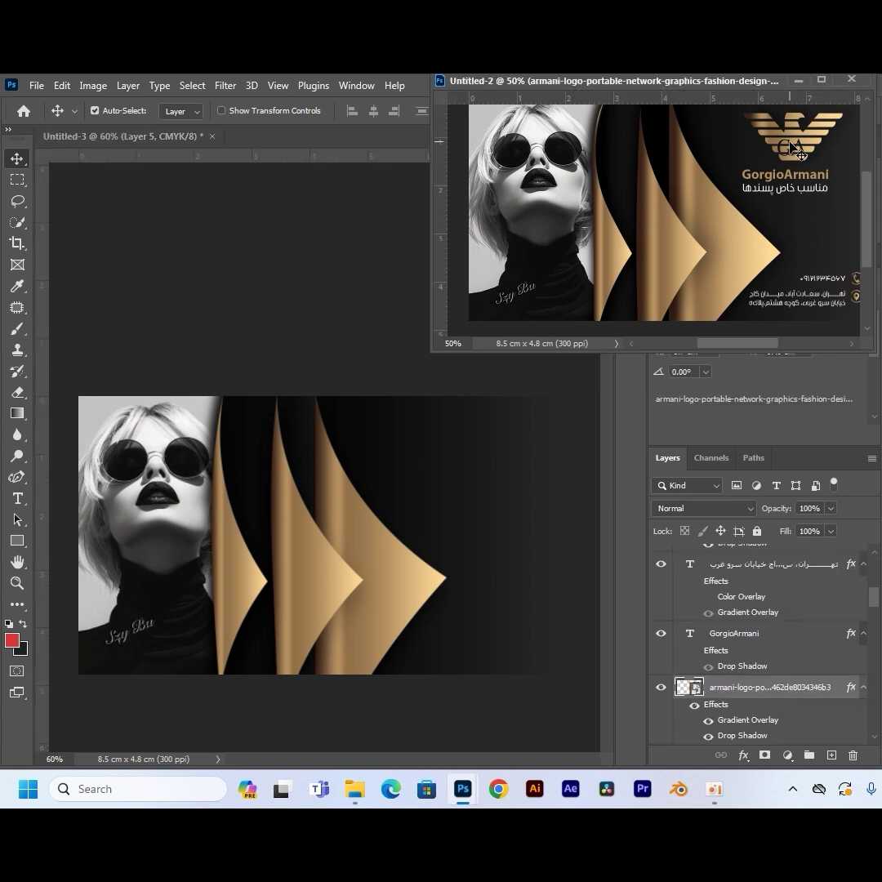
pyautogui.moveTo(796, 149); pyautogui.dragTo(510, 433)
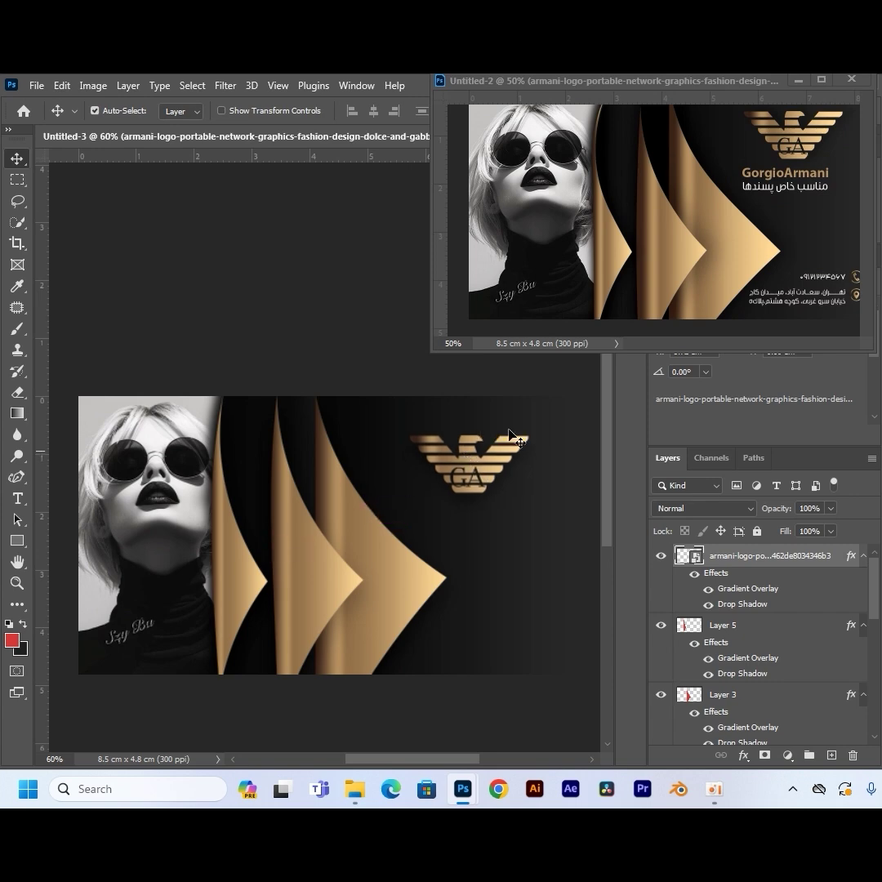
pyautogui.click(780, 173)
pyautogui.moveTo(779, 173); pyautogui.dragTo(479, 519)
pyautogui.moveTo(789, 188); pyautogui.dragTo(475, 536)
# Step: Copy the phone number, the address text and their gold contact icons from the reference card to the new card's lower right
pyautogui.moveTo(821, 268); pyautogui.dragTo(504, 563)
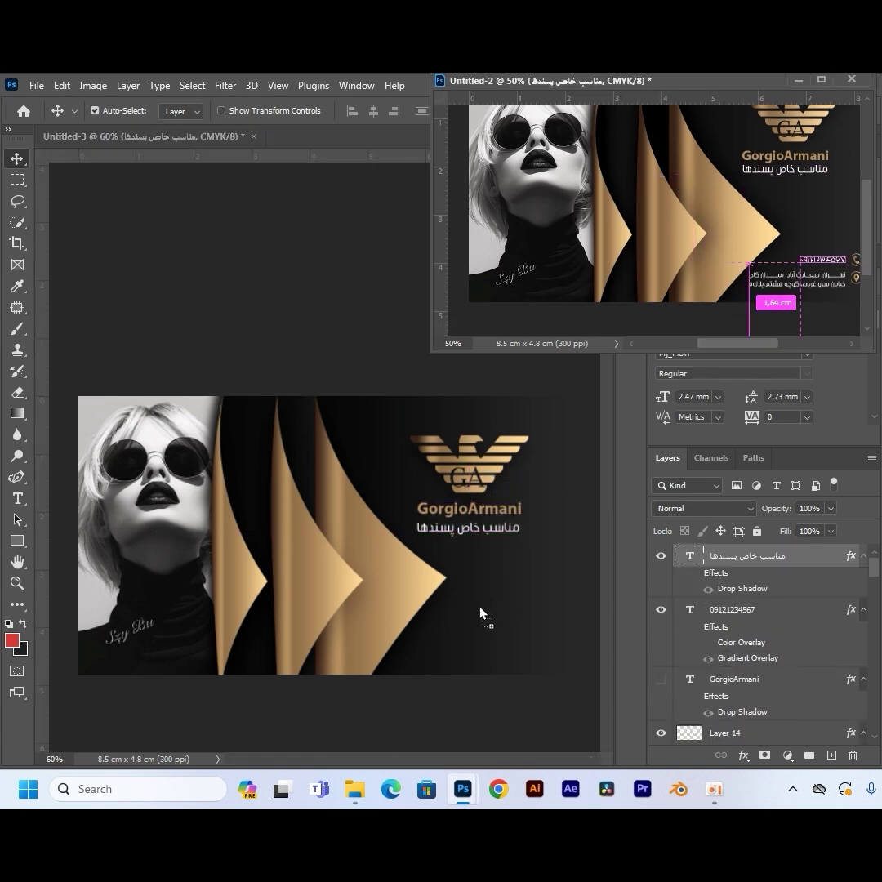
pyautogui.moveTo(480, 612); pyautogui.dragTo(480, 613)
pyautogui.moveTo(807, 284); pyautogui.dragTo(521, 610)
pyautogui.moveTo(791, 265); pyautogui.dragTo(692, 263)
pyautogui.click(756, 258)
pyautogui.moveTo(756, 258); pyautogui.dragTo(549, 638)
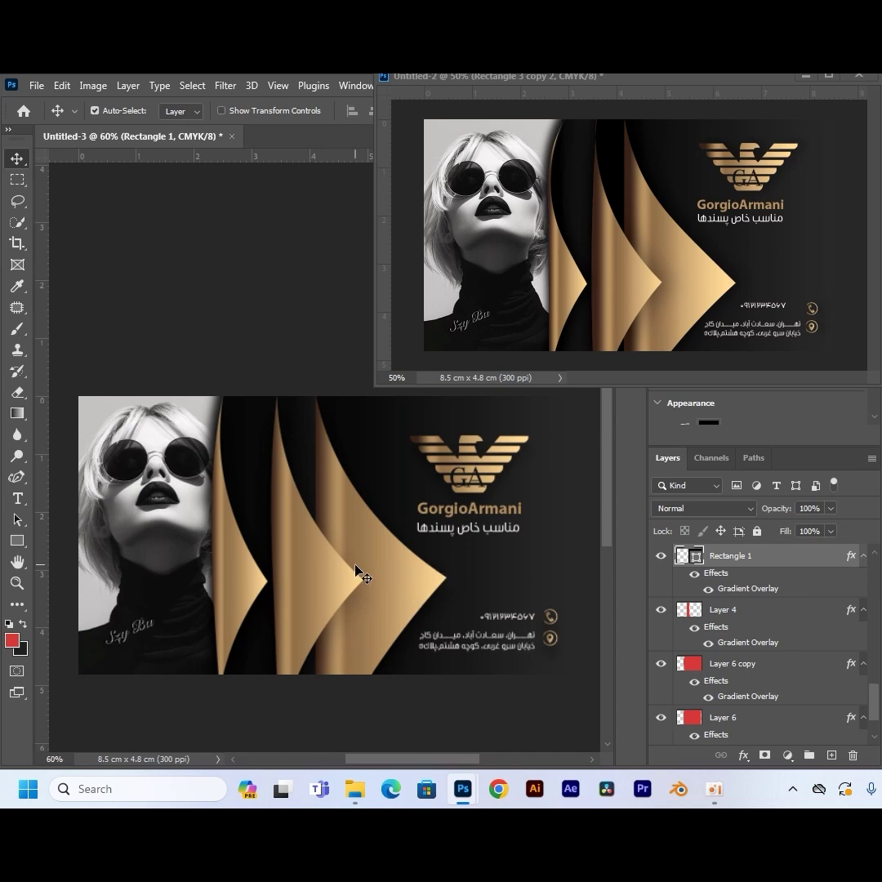
pyautogui.hotkey('ctrl', 'v')
# Step: Add a guide layout with 0.5 cm margins on all sides and move the contact texts and icons inside the right and bottom guides
pyautogui.click(279, 86)
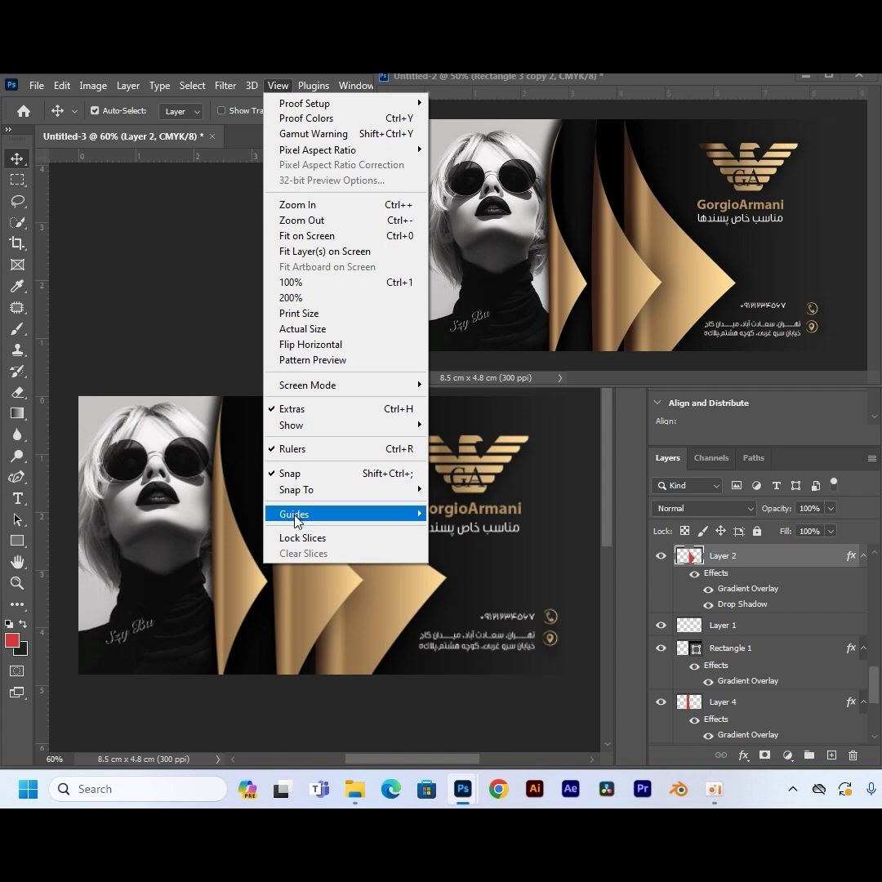
pyautogui.moveTo(329, 522)
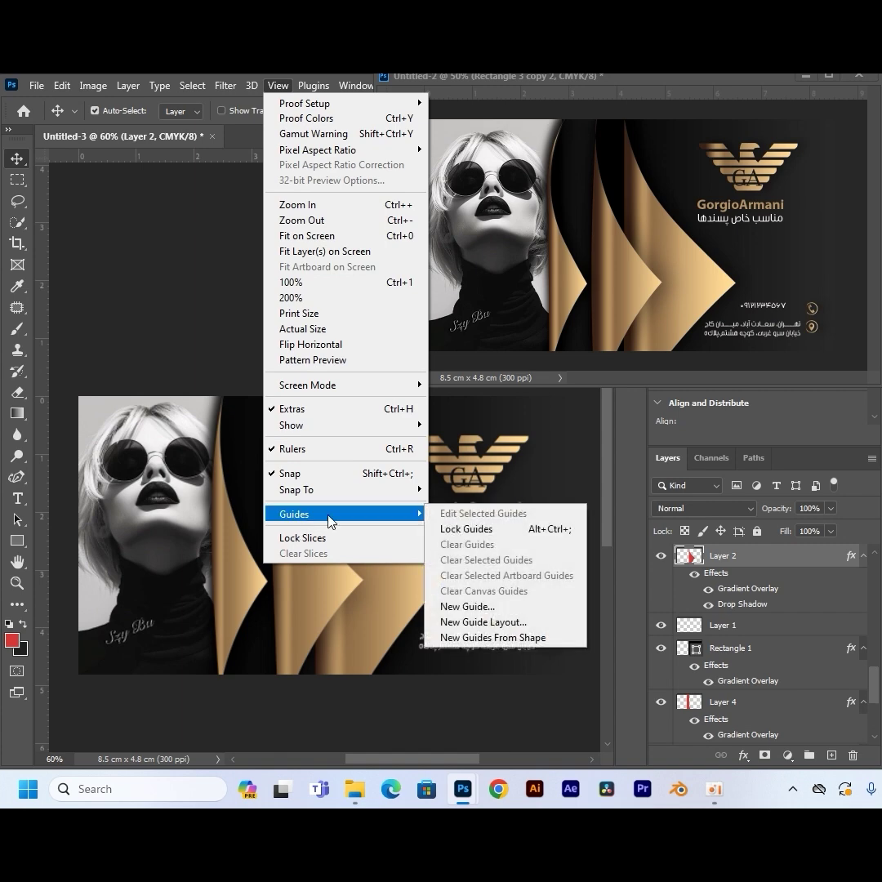
pyautogui.click(475, 623)
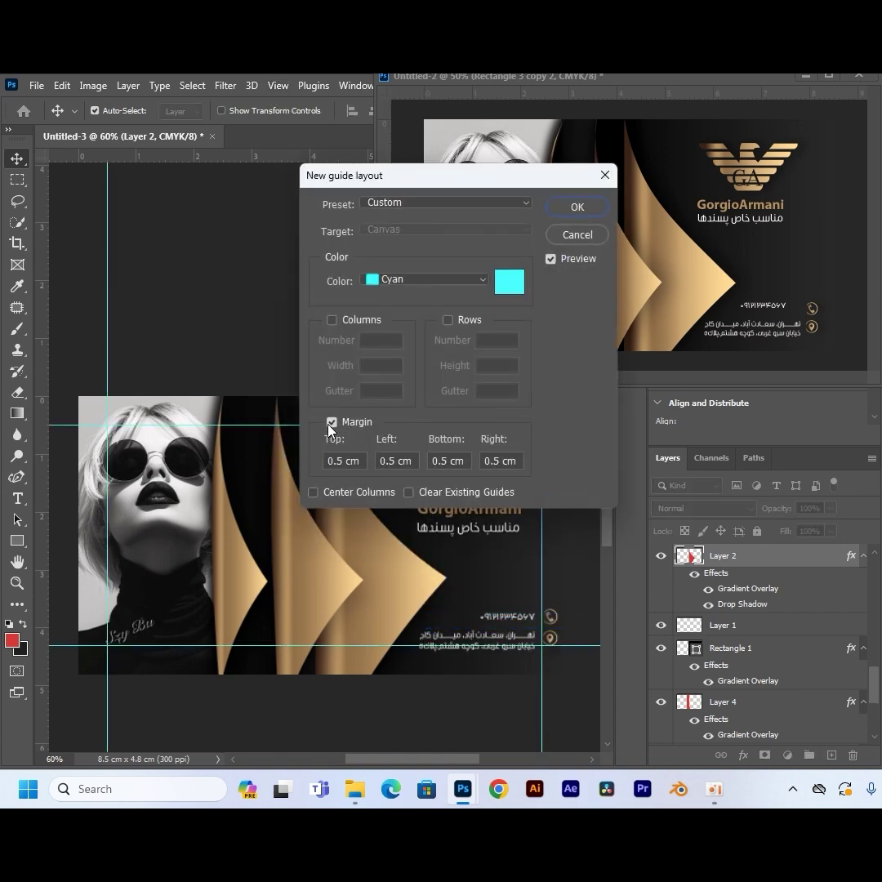
pyautogui.click(575, 208)
pyautogui.moveTo(512, 622); pyautogui.dragTo(485, 618)
pyautogui.moveTo(551, 624); pyautogui.dragTo(508, 613)
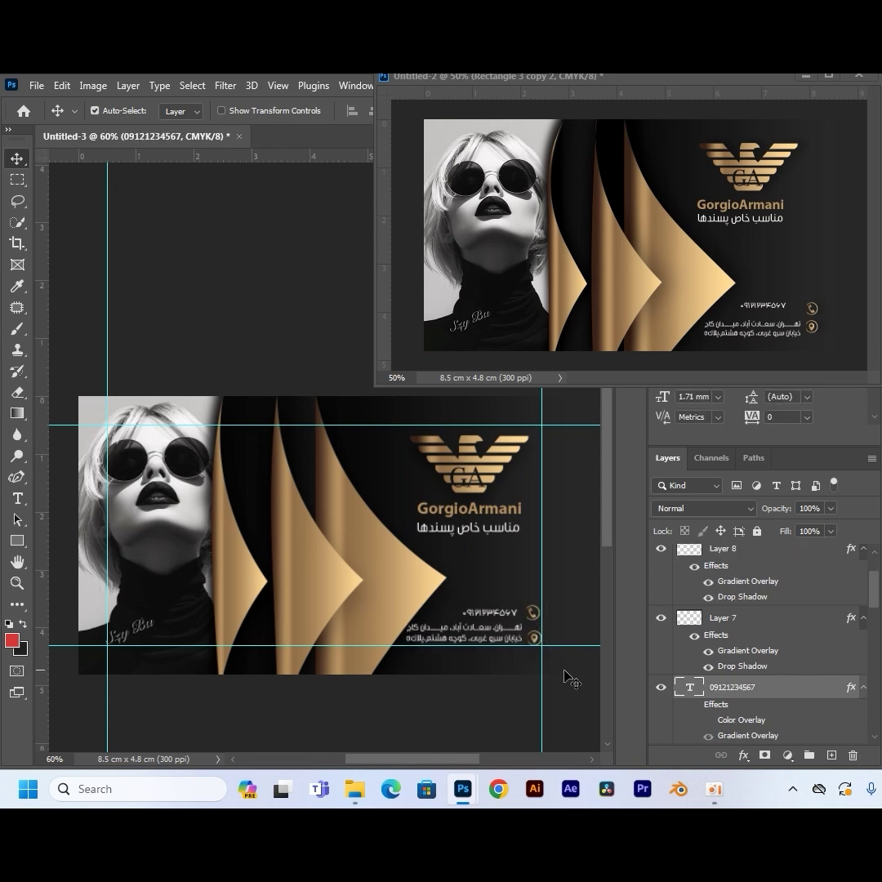